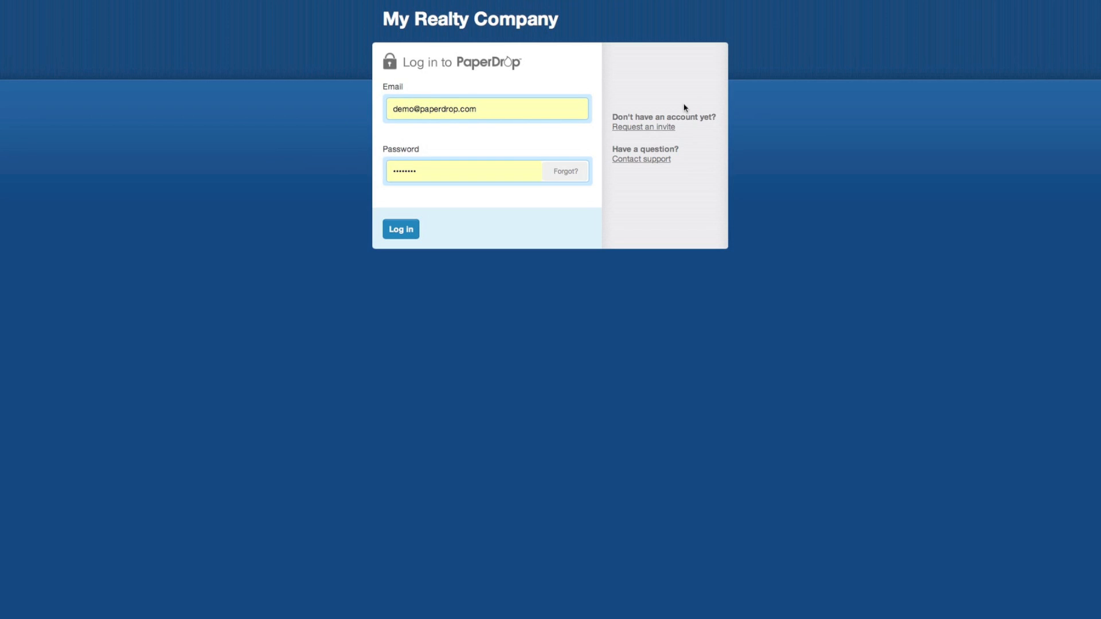
# - Open the 'Request an invite' form for the company account from the login page
pyautogui.click(655, 127)
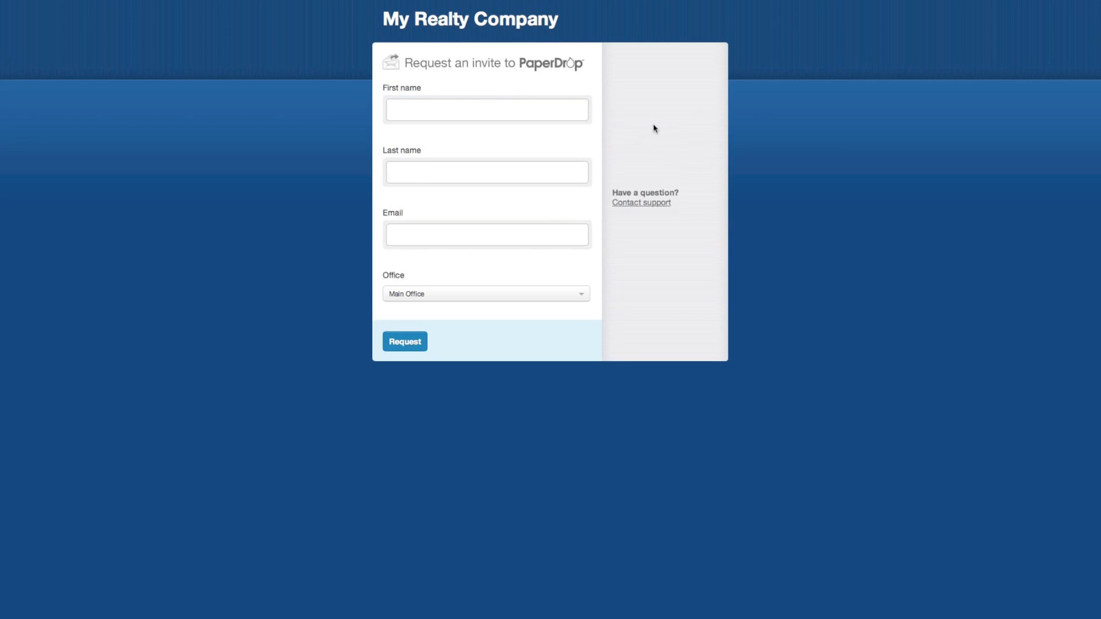
# - Request an invite with the requester's first name, last name and e-mail, then log in
pyautogui.click(426, 106)
pyautogui.write('Mister')
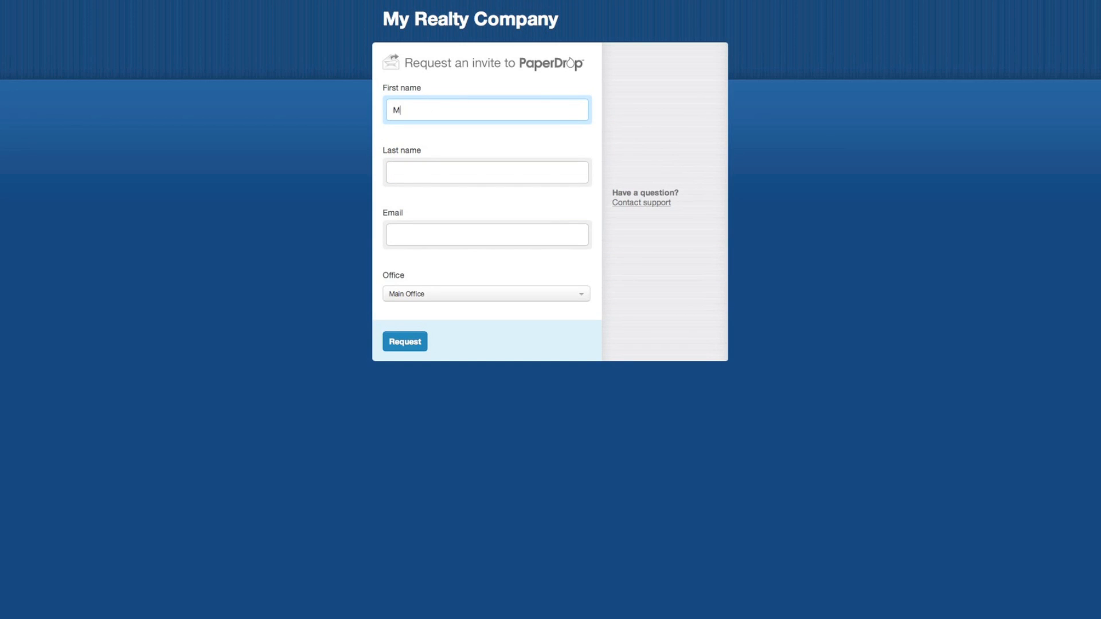
pyautogui.press('Tab')
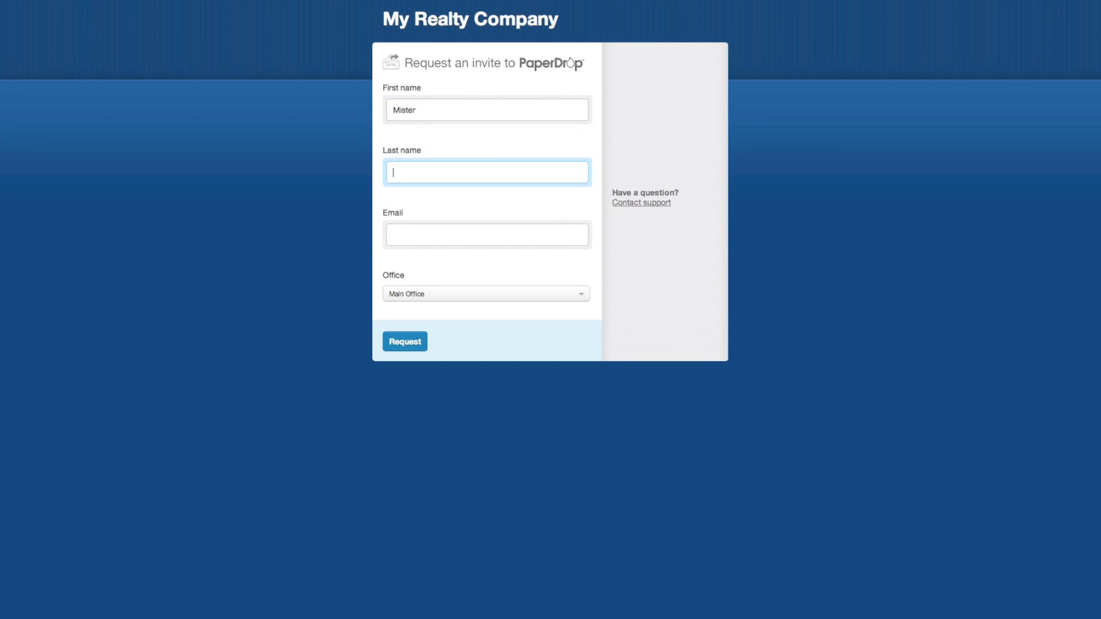
pyautogui.write('Test')
pyautogui.press('Tab')
pyautogui.click(411, 346)
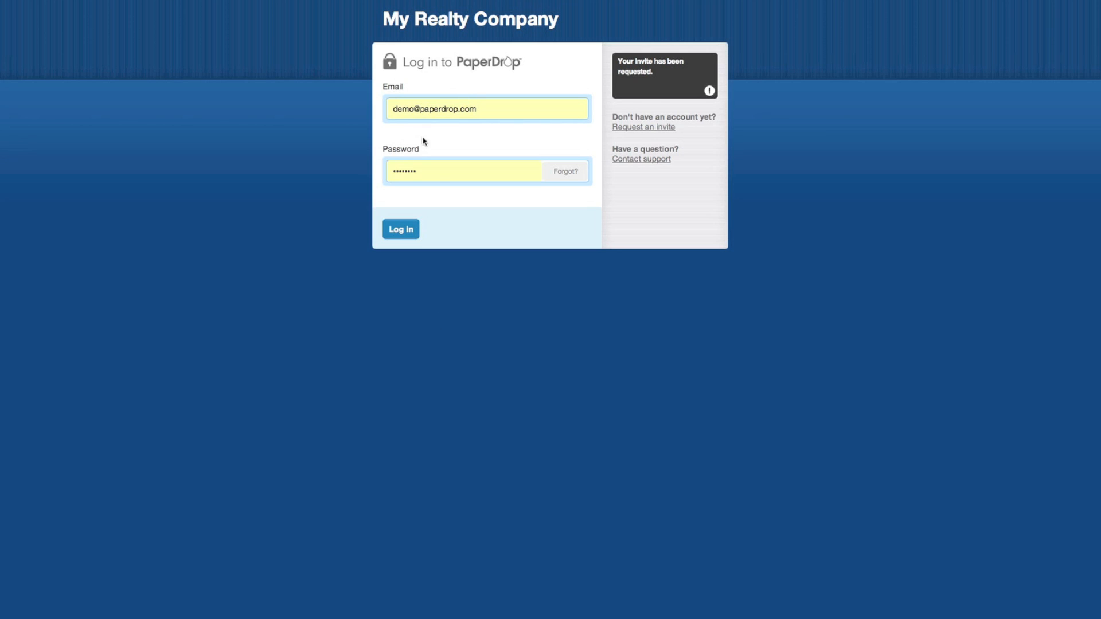
pyautogui.click(402, 235)
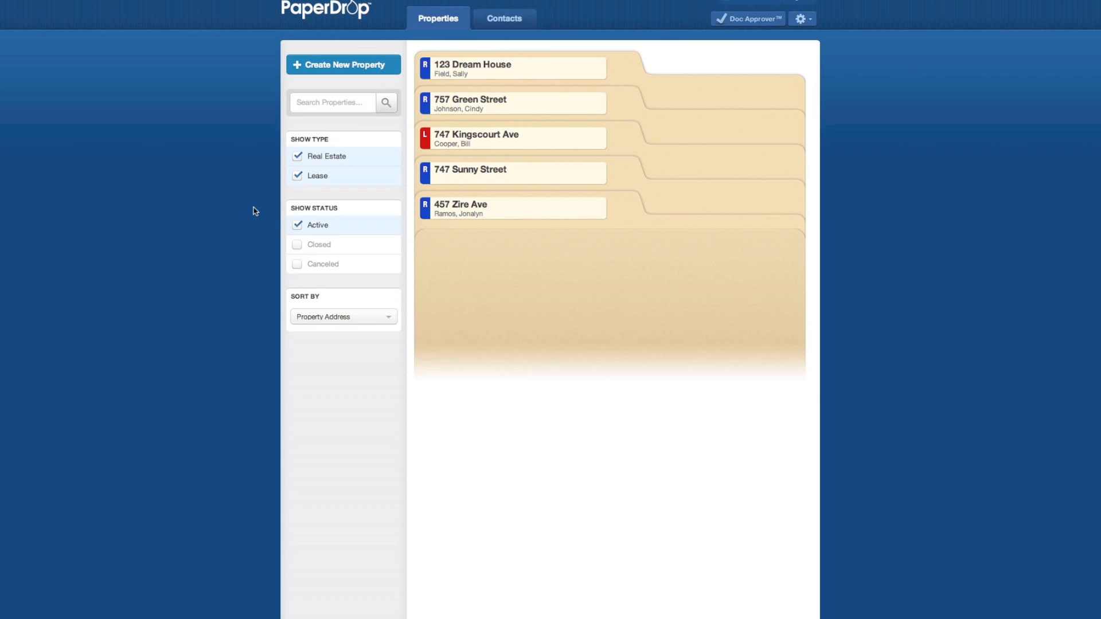
# - Briefly include Closed and Canceled properties in the list, then show only Active ones again
pyautogui.click(297, 245)
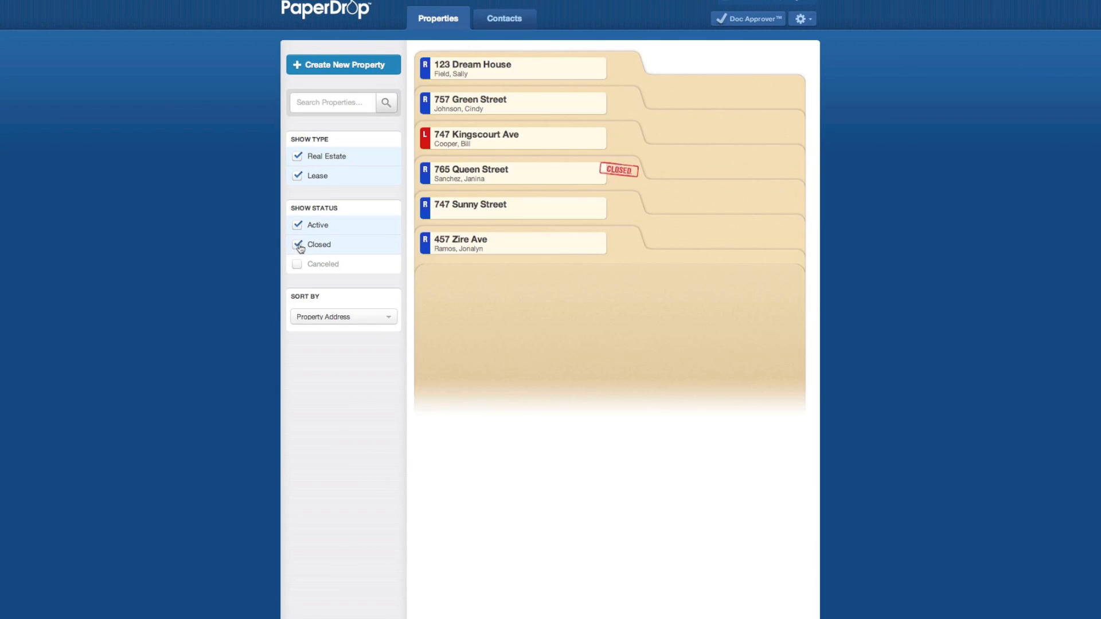
pyautogui.click(298, 266)
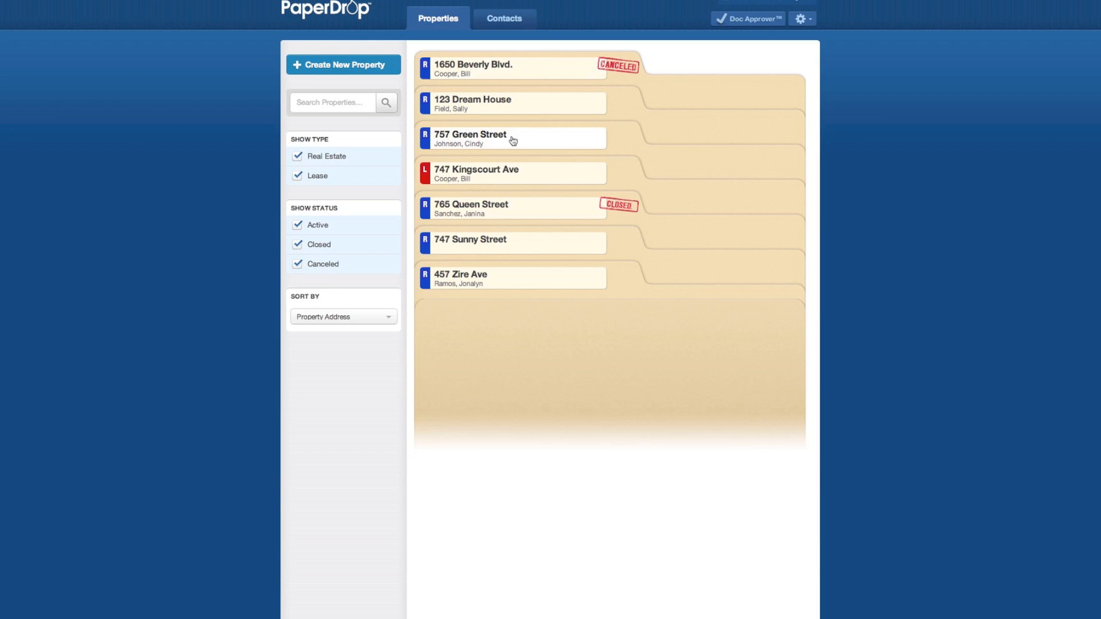
pyautogui.click(298, 264)
pyautogui.click(298, 245)
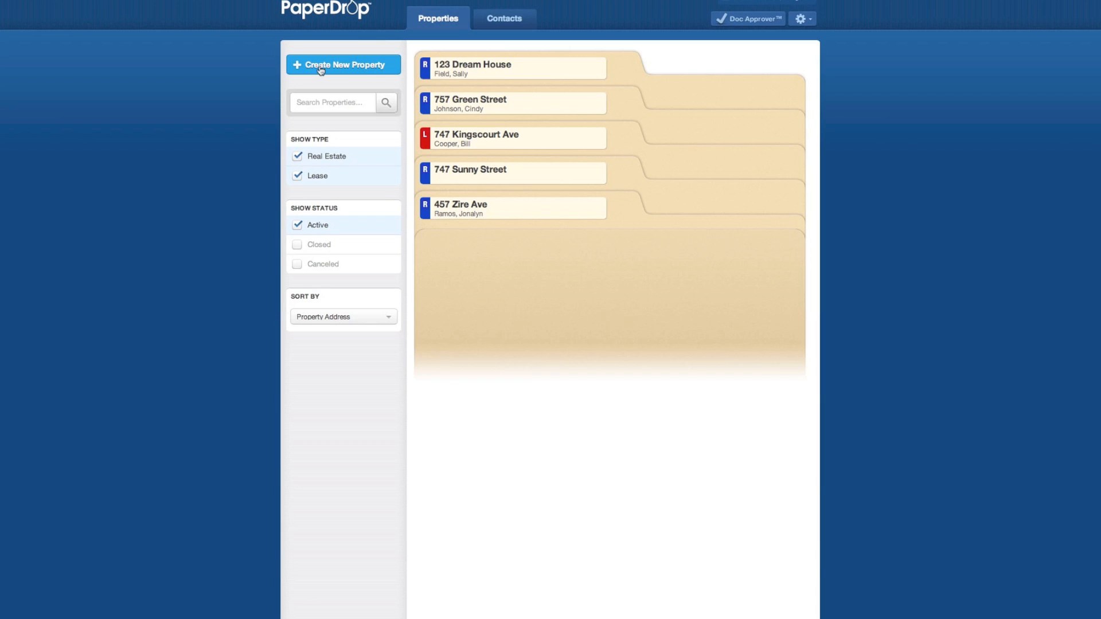
# - Start a new property using the Buyer's Agent Checklist
pyautogui.click(342, 71)
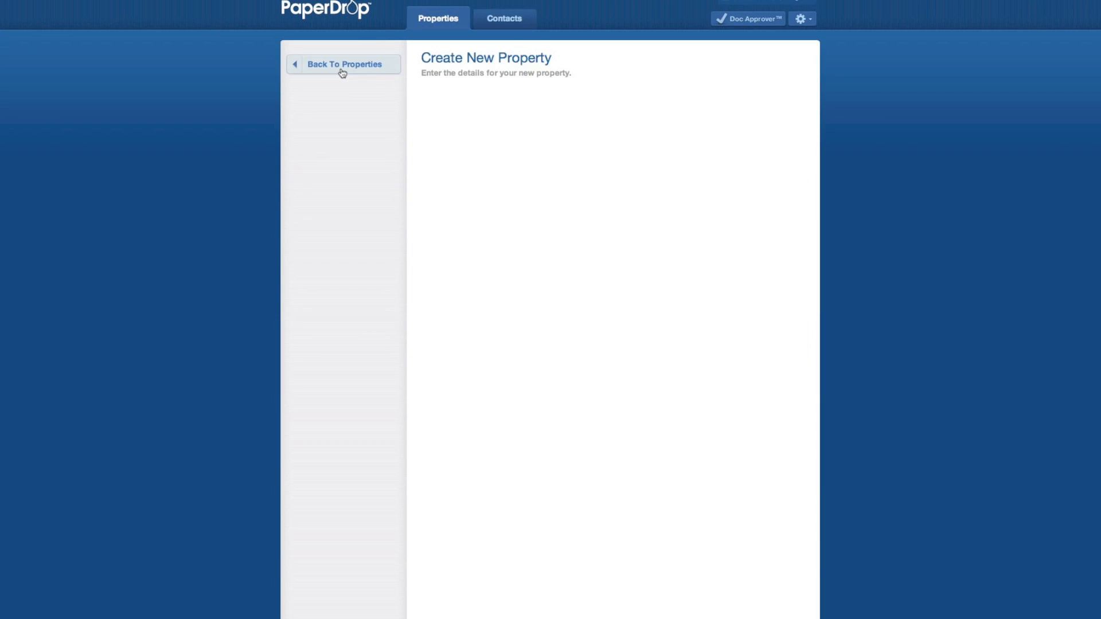
pyautogui.click(533, 121)
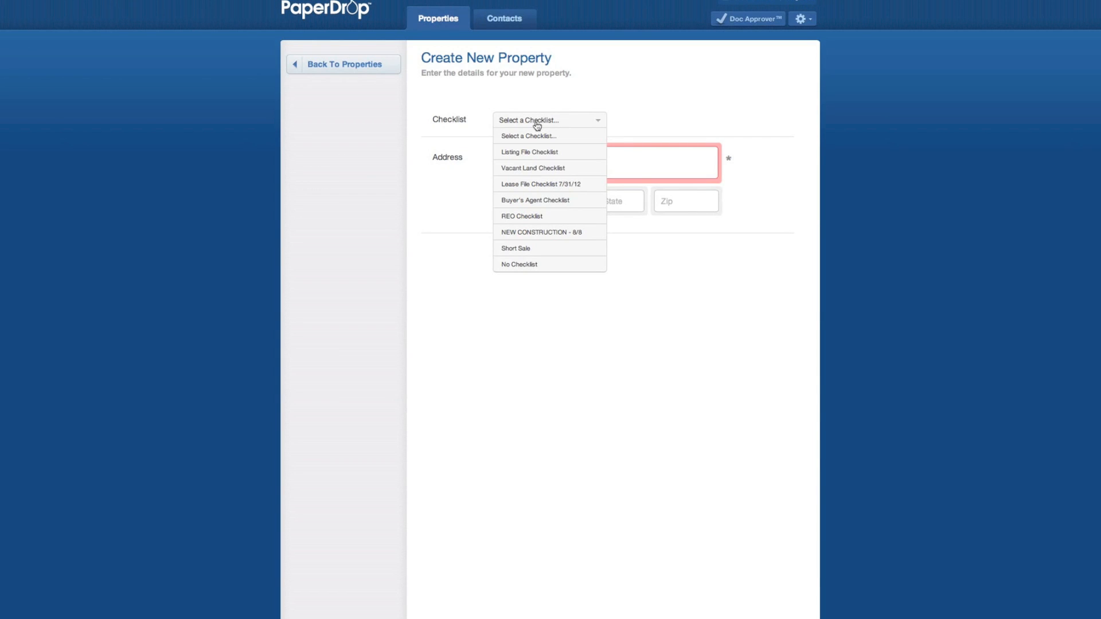
pyautogui.click(539, 201)
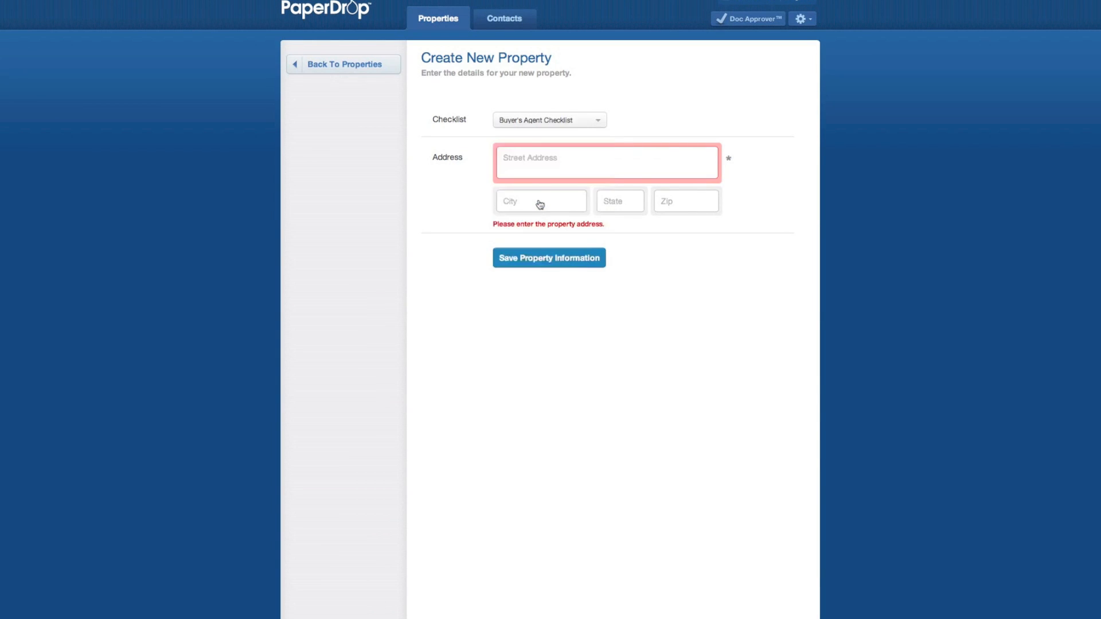
# - Enter the address 123 Apple Street, Los Angeles, CA 90024 and save the property
pyautogui.click(543, 159)
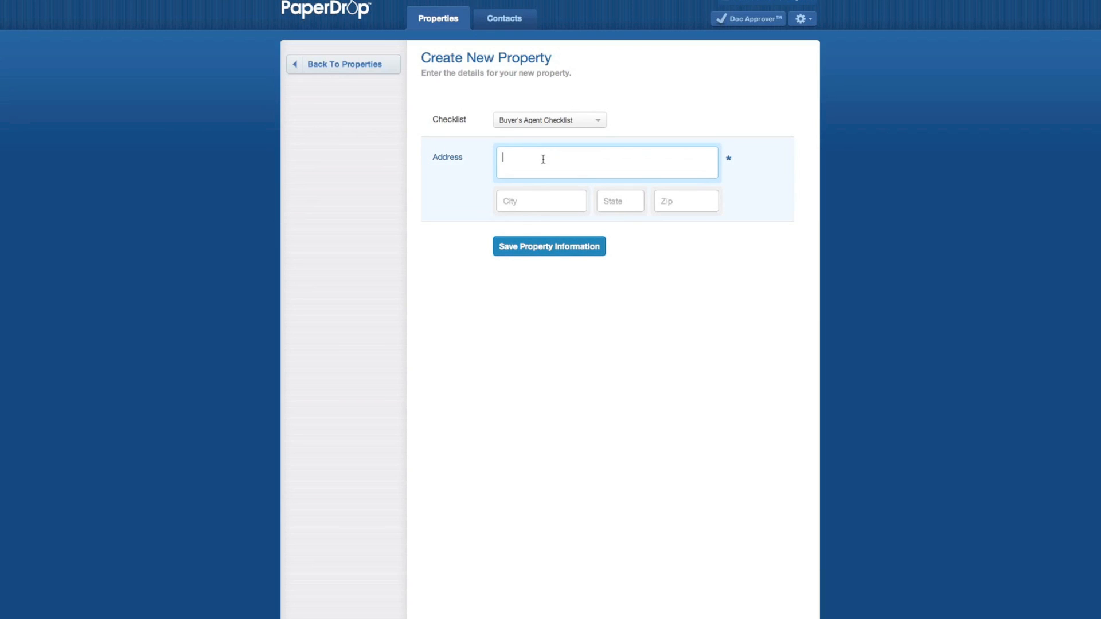
pyautogui.write('123 Applw')
pyautogui.press('BackSpace')
pyautogui.write('e Street')
pyautogui.press('Tab')
pyautogui.write('Los Angeles')
pyautogui.press('Tab')
pyautogui.write('CA')
pyautogui.press('Tab')
pyautogui.write('90024')
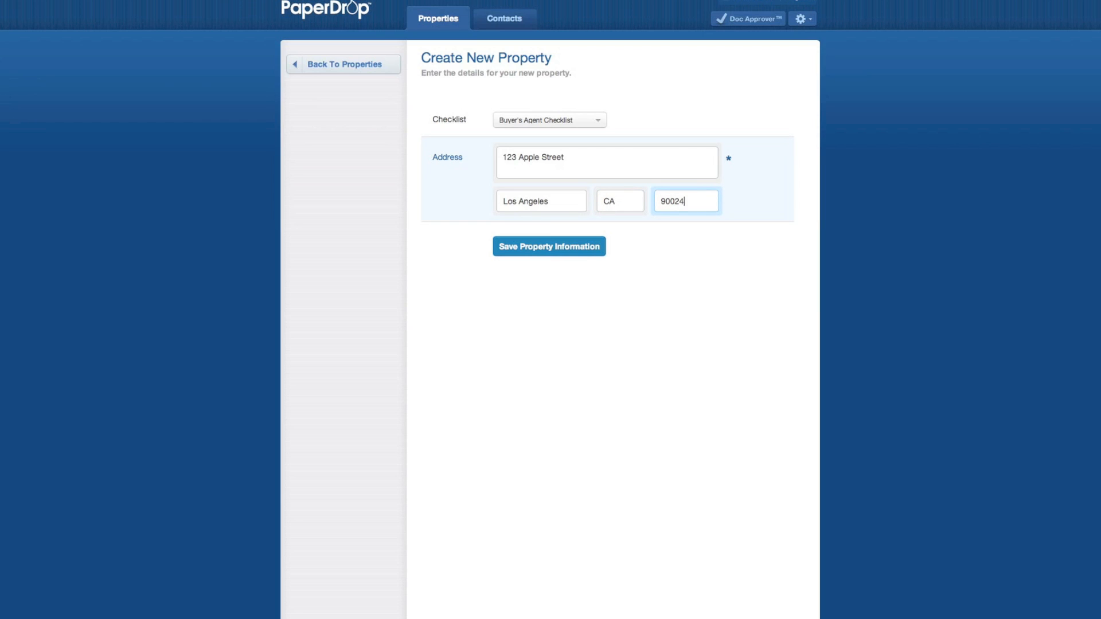
pyautogui.click(541, 253)
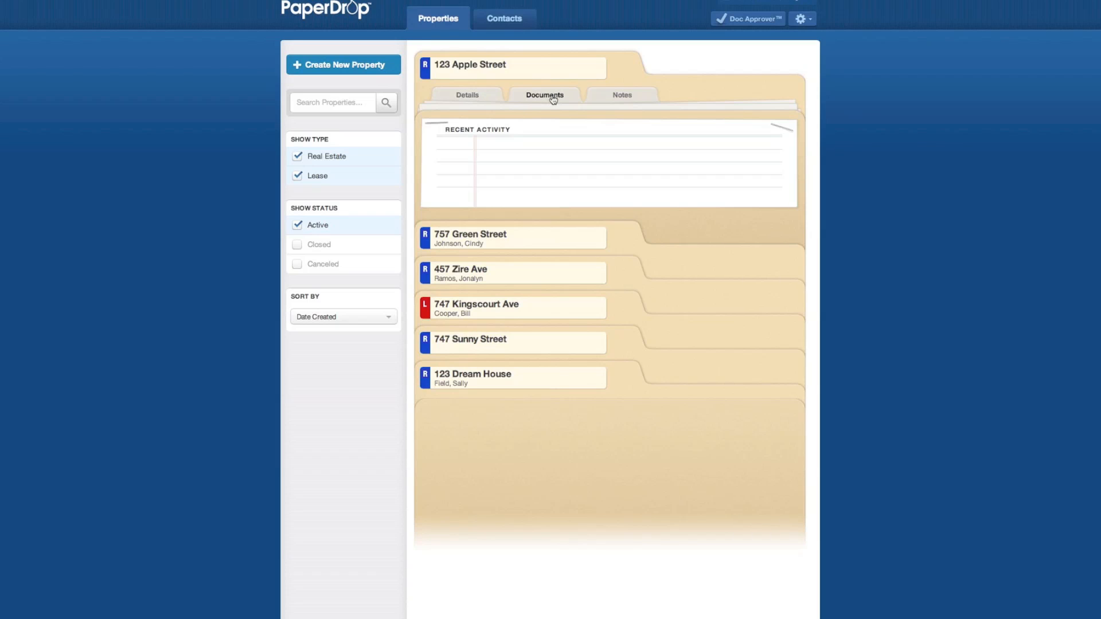
# - Set the 123 Apple Street purchase price to $720,000
pyautogui.click(470, 96)
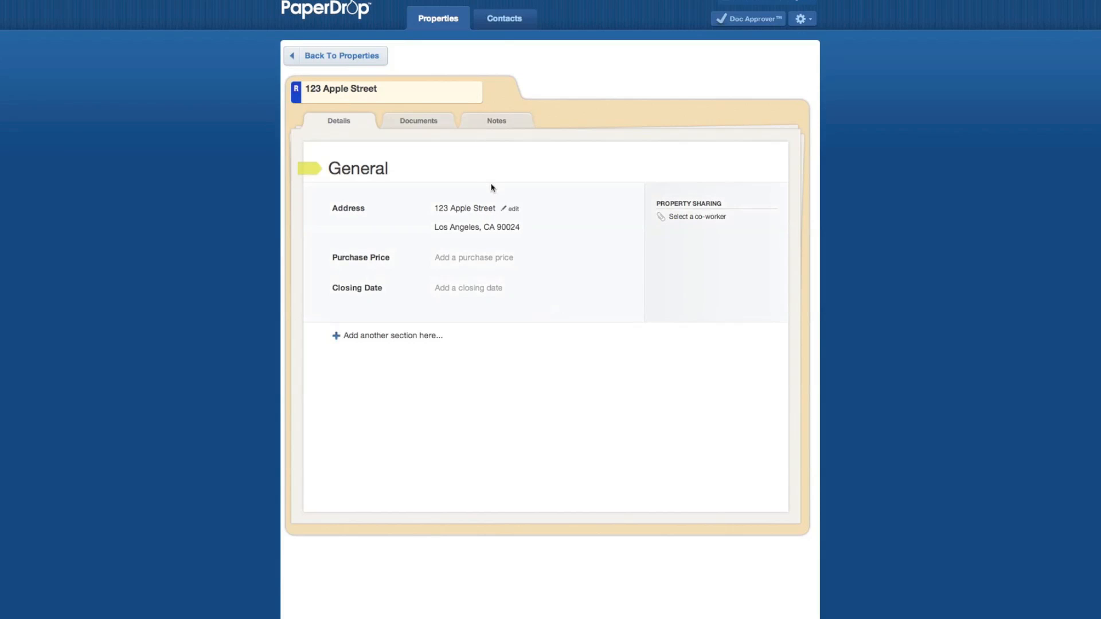
pyautogui.click(483, 259)
pyautogui.write('720,000')
pyautogui.press('Return')
# - Set the closing date to September 30, 2012
pyautogui.click(458, 287)
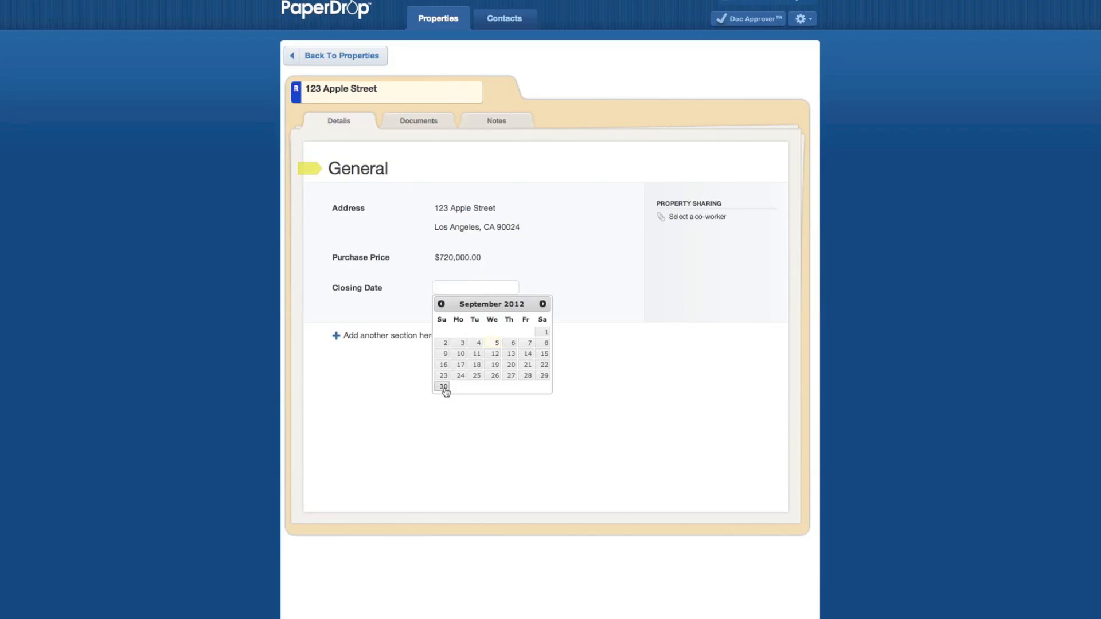
pyautogui.click(444, 386)
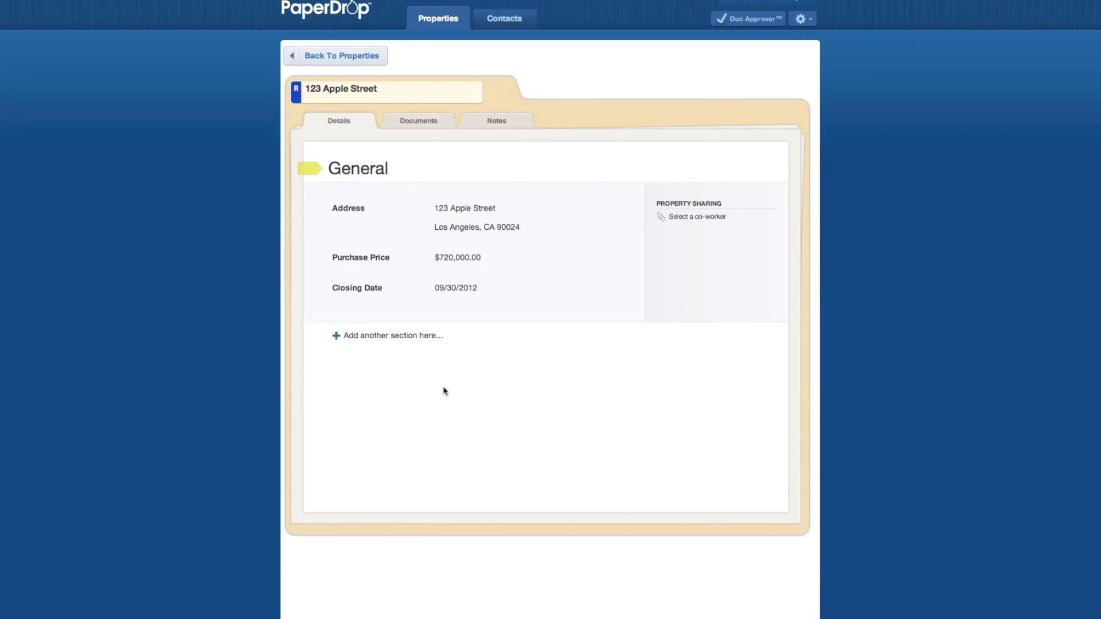
pyautogui.click(385, 338)
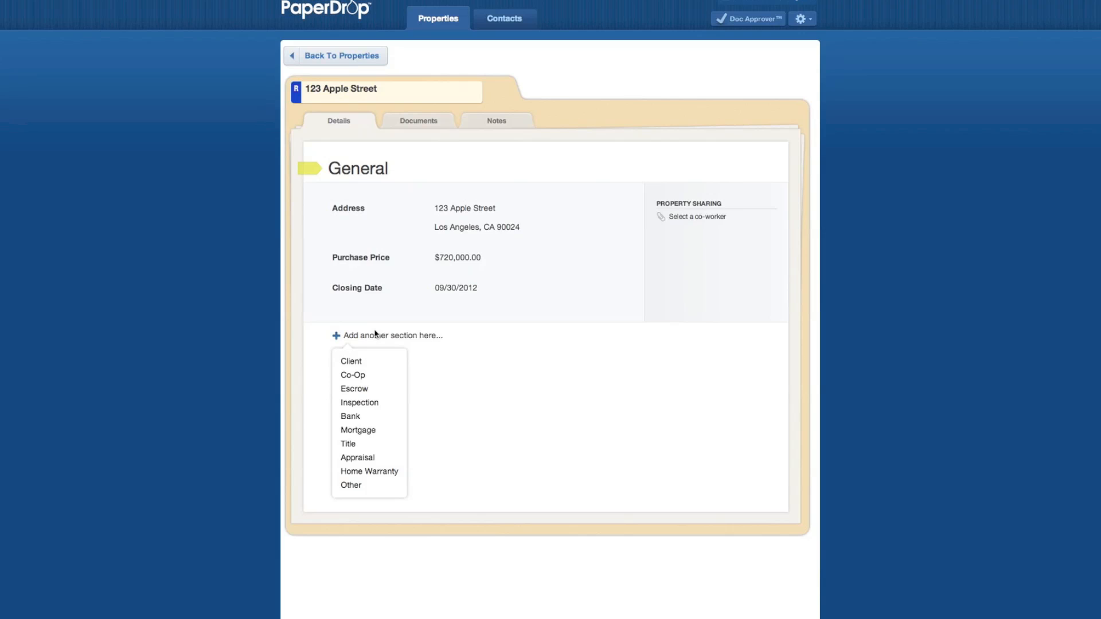
# - Add a Client section to the property, representing the Buyer
pyautogui.click(350, 361)
pyautogui.click(467, 381)
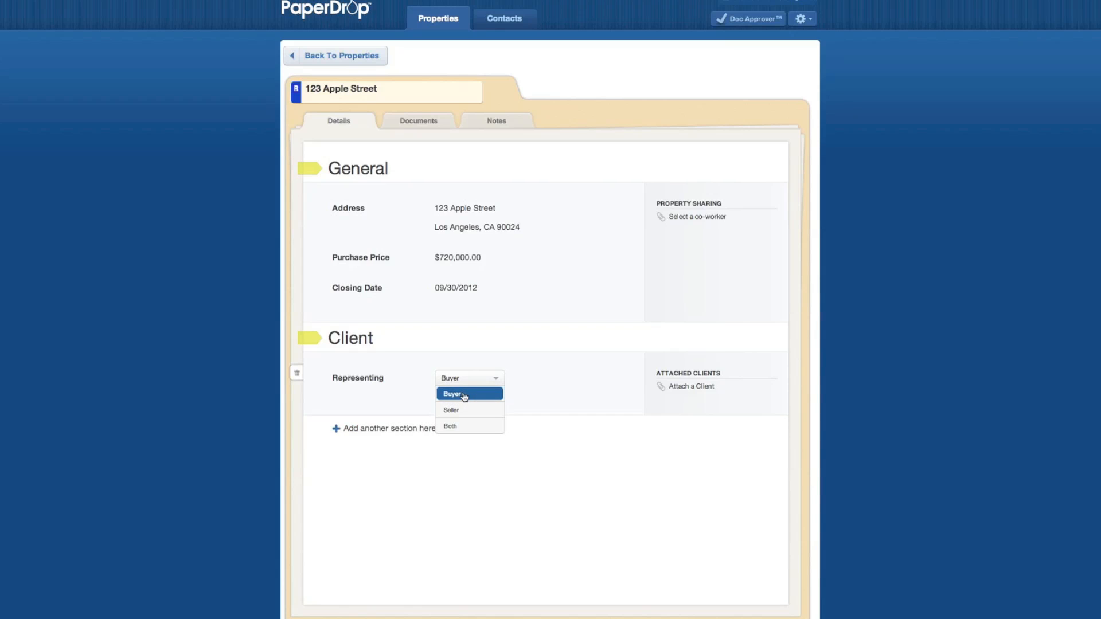
pyautogui.click(465, 395)
# - Create and attach a new client contact with first name, last name, phone number and e-mail
pyautogui.click(689, 387)
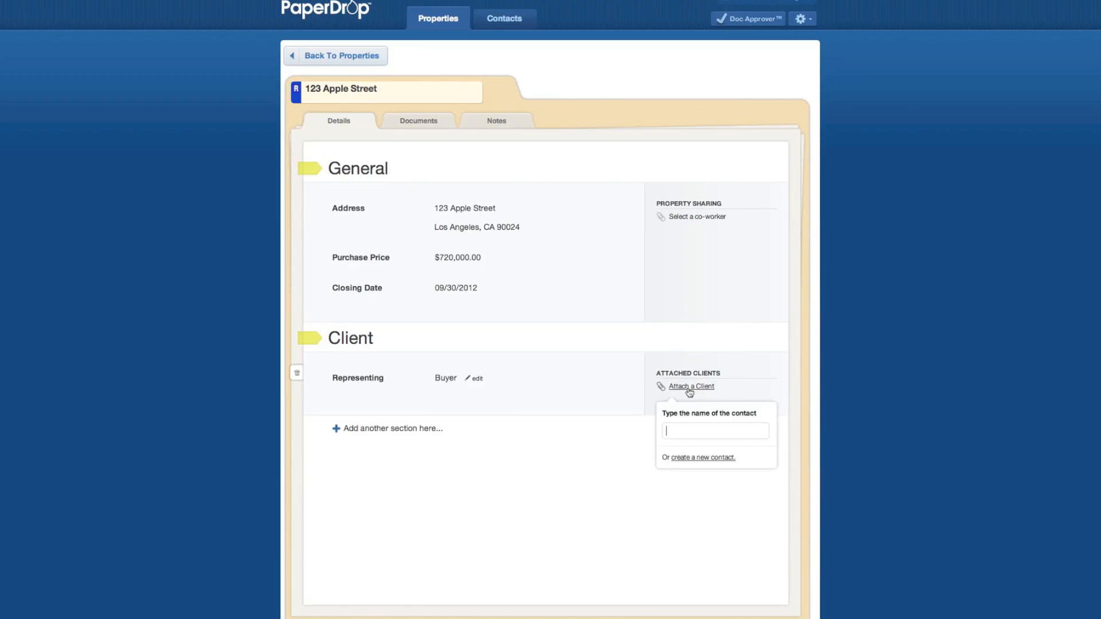
pyautogui.click(696, 458)
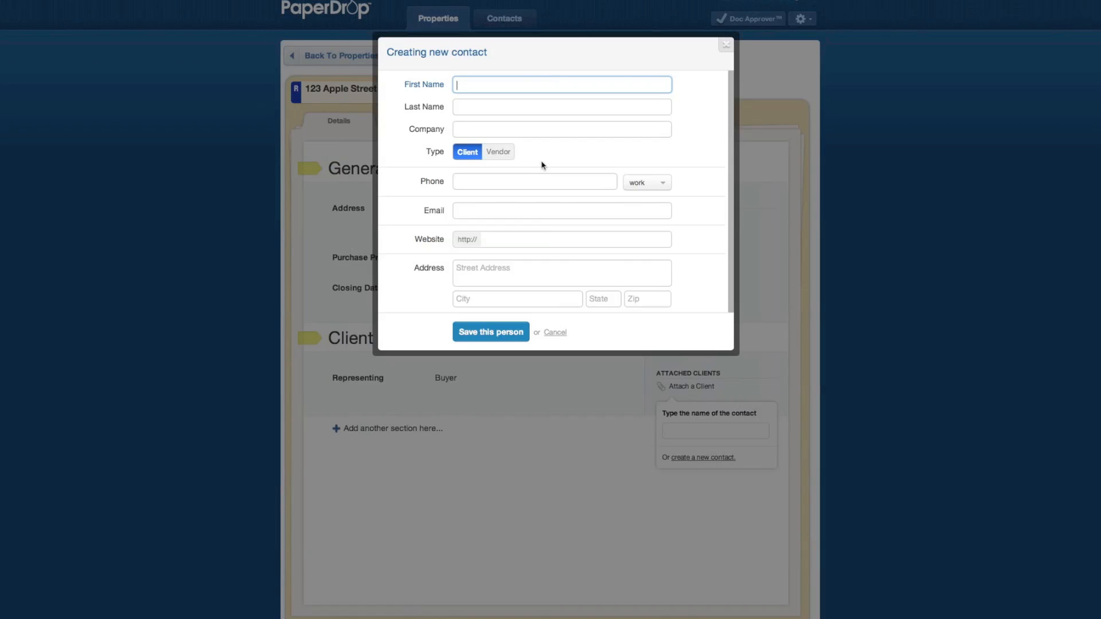
pyautogui.press('Tab')
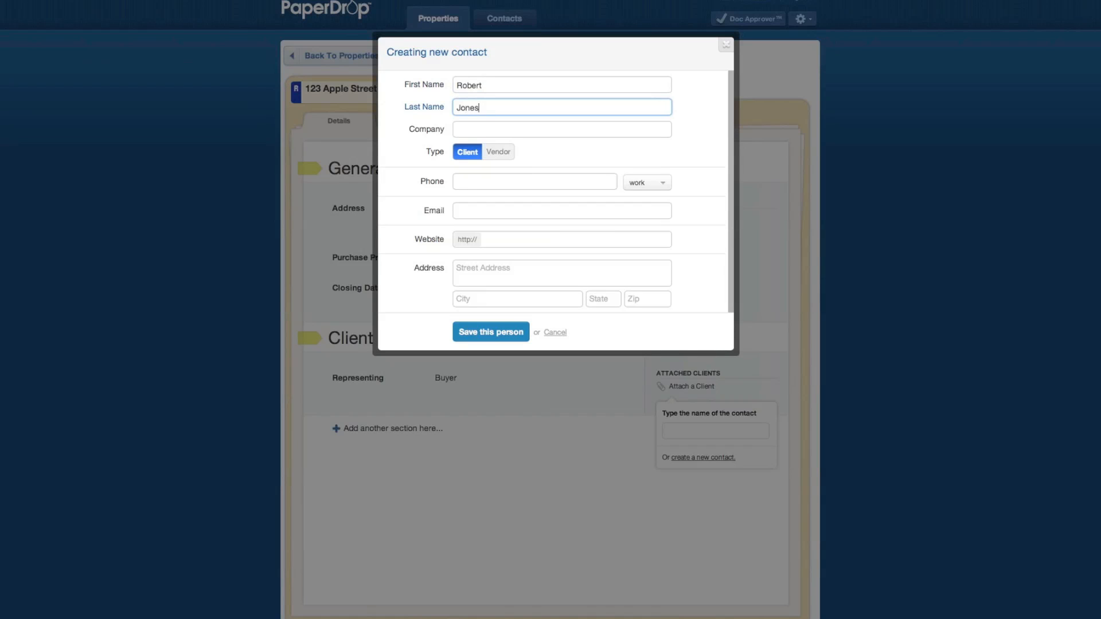
pyautogui.click(499, 183)
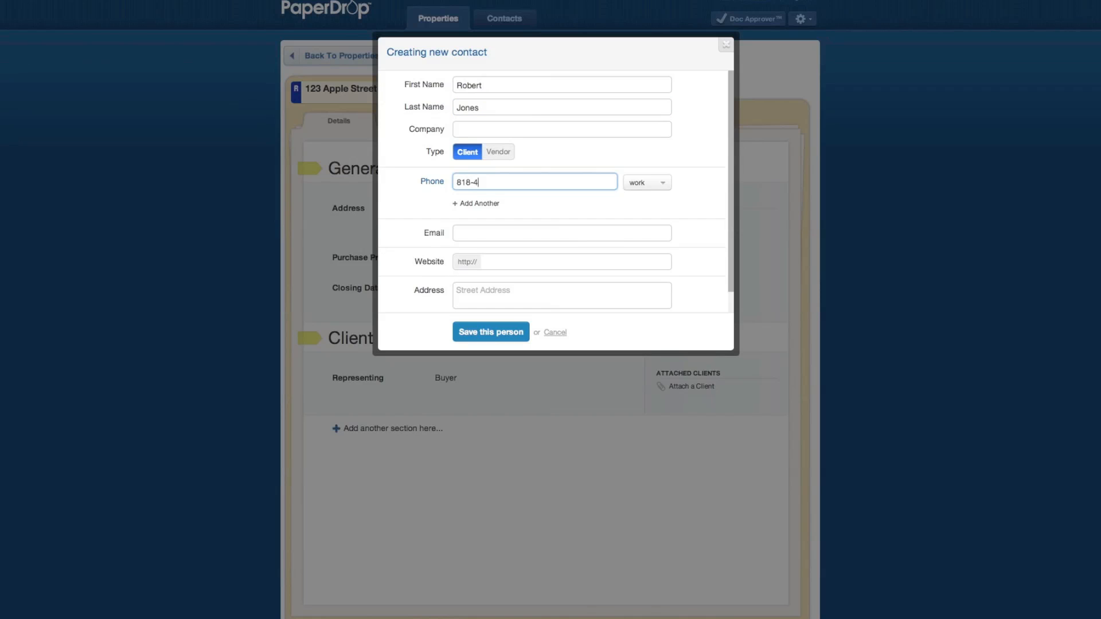
pyautogui.click(473, 238)
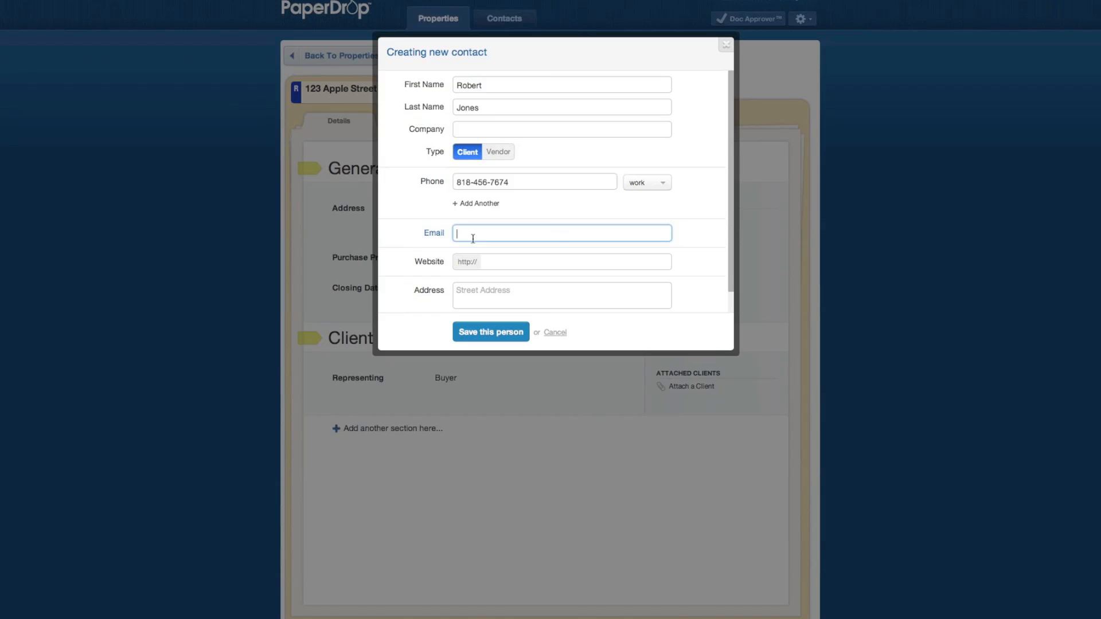
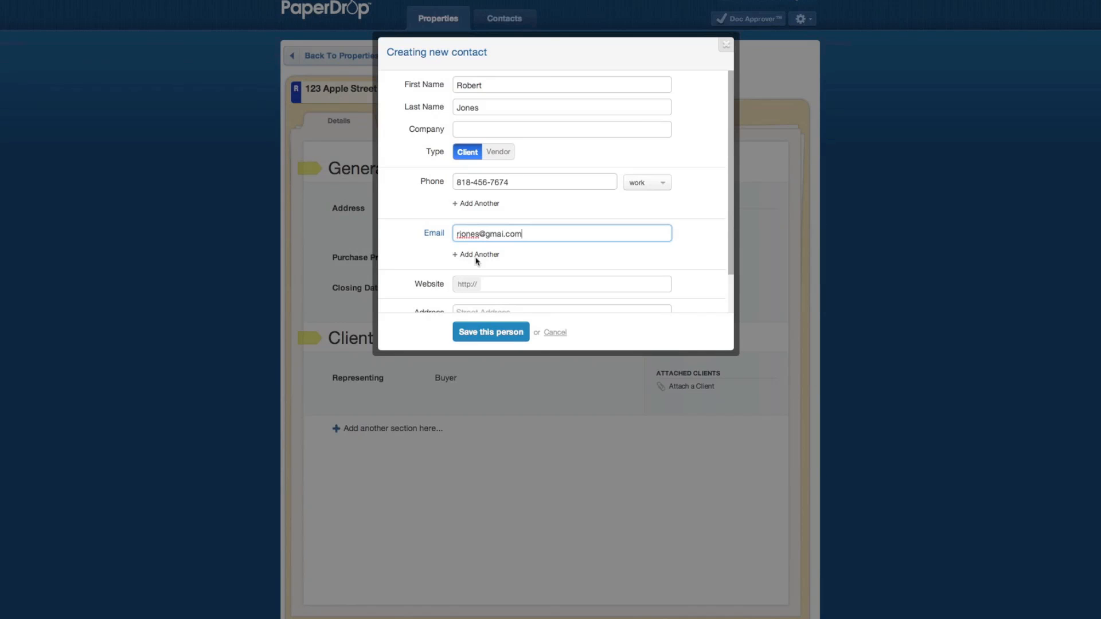
pyautogui.click(504, 335)
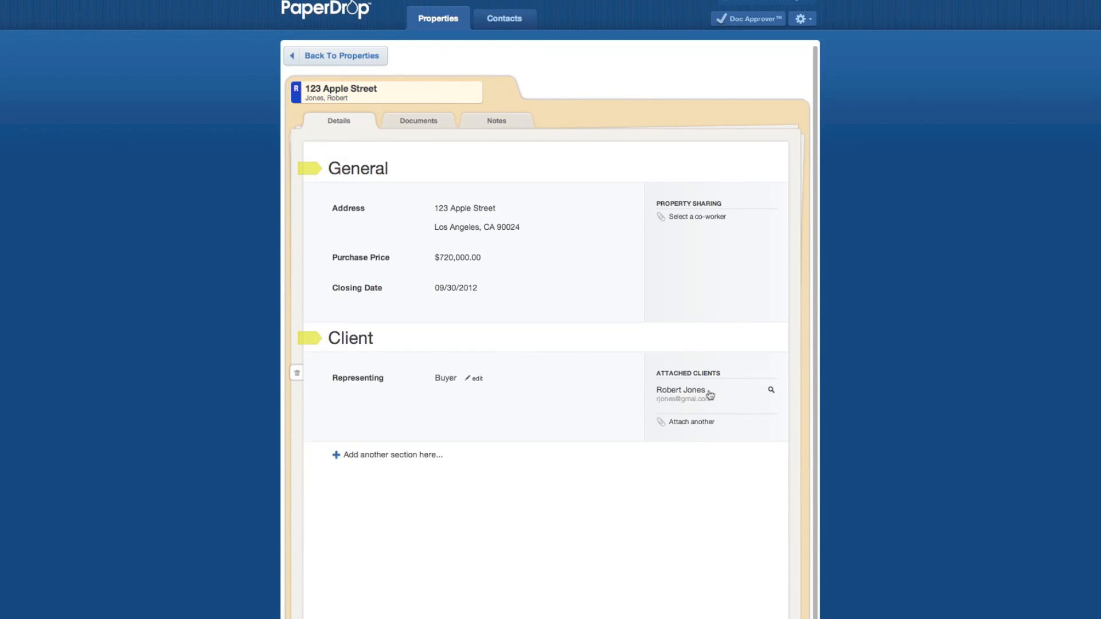
# - Share 123 Apple Street with the co-worker found by searching 'al', granting full access
pyautogui.click(709, 395)
pyautogui.moveTo(554, 212)
pyautogui.click(697, 218)
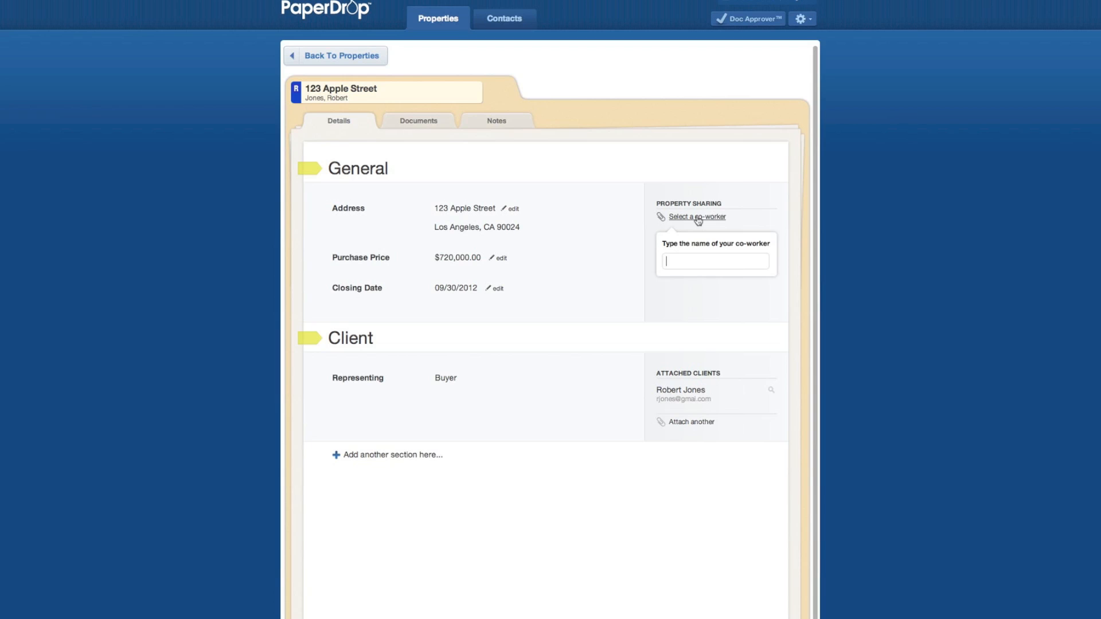
pyautogui.write('al')
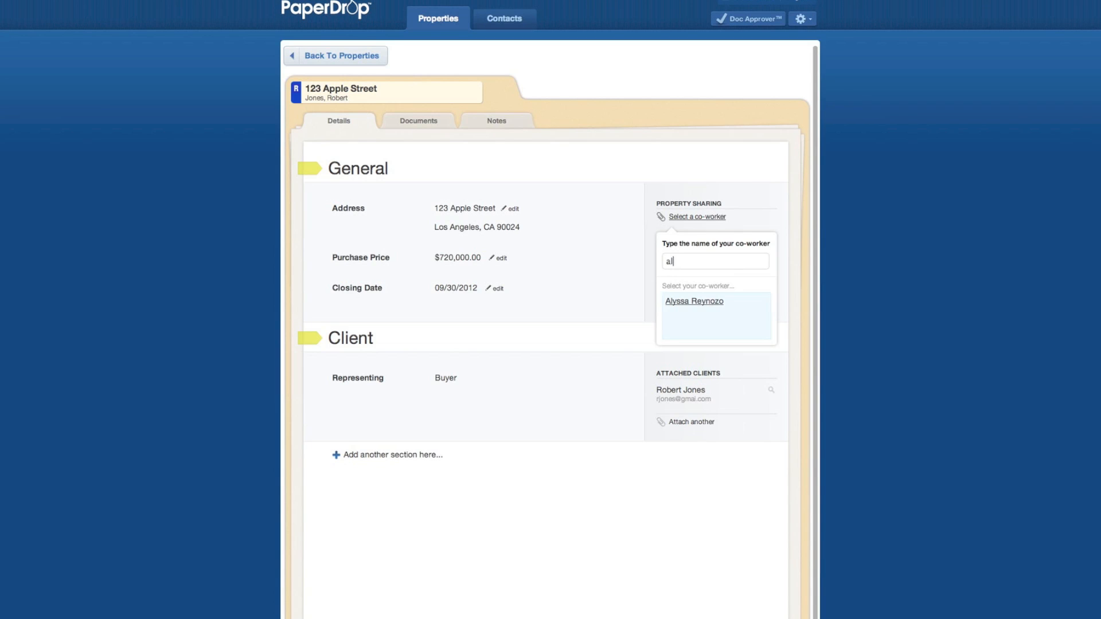
pyautogui.click(700, 302)
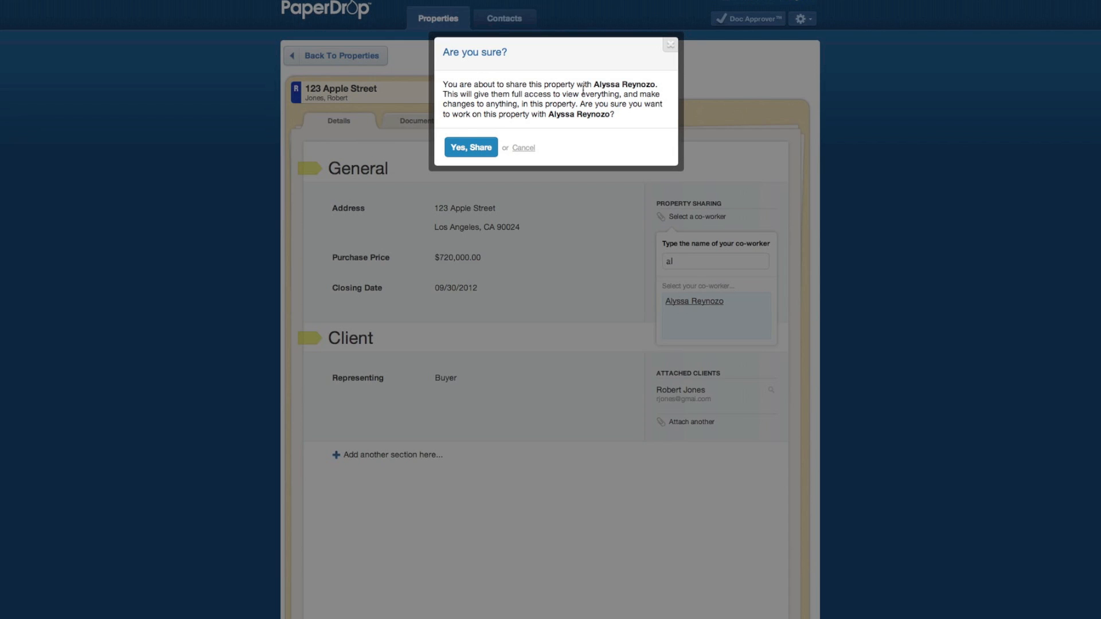
pyautogui.click(473, 148)
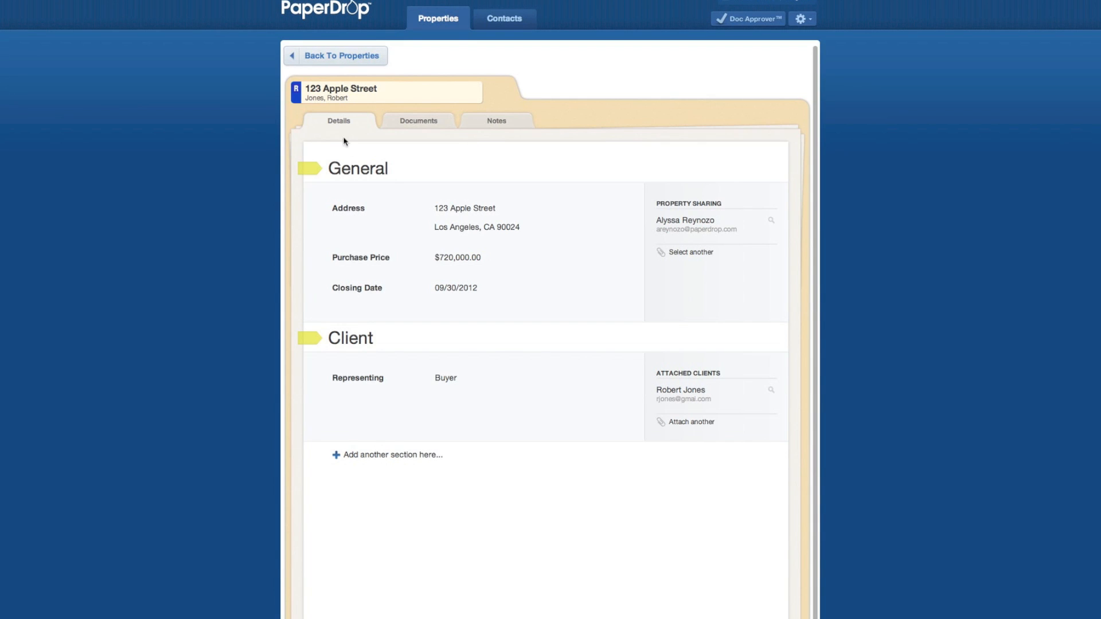
pyautogui.click(377, 456)
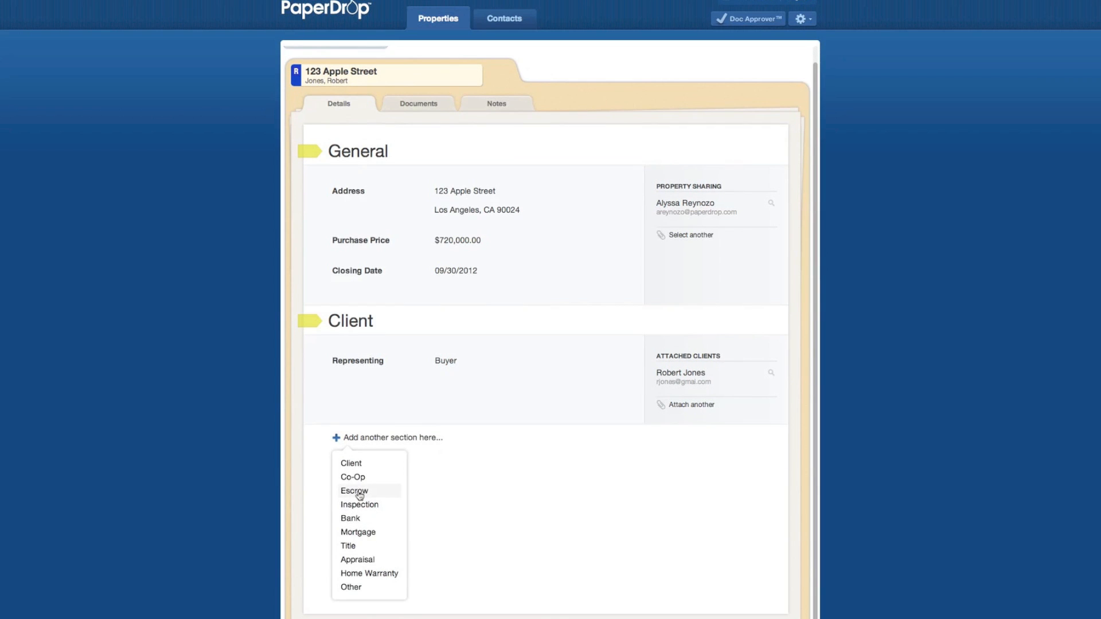
pyautogui.click(353, 490)
pyautogui.click(488, 480)
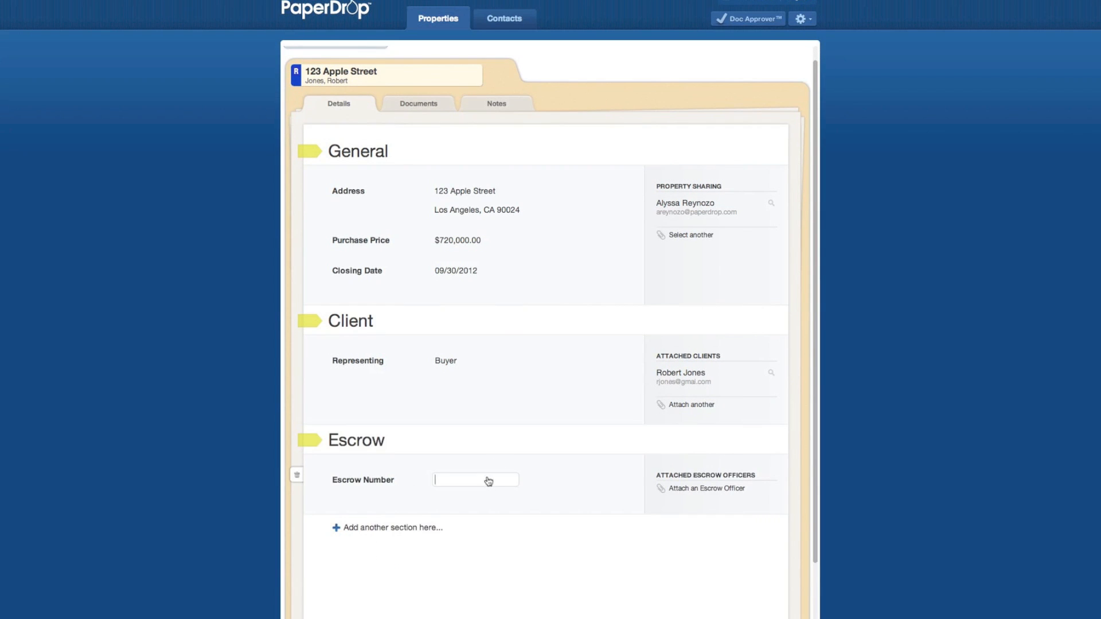
# - Attach the escrow officer contact found by searching 'Ti'
pyautogui.click(684, 487)
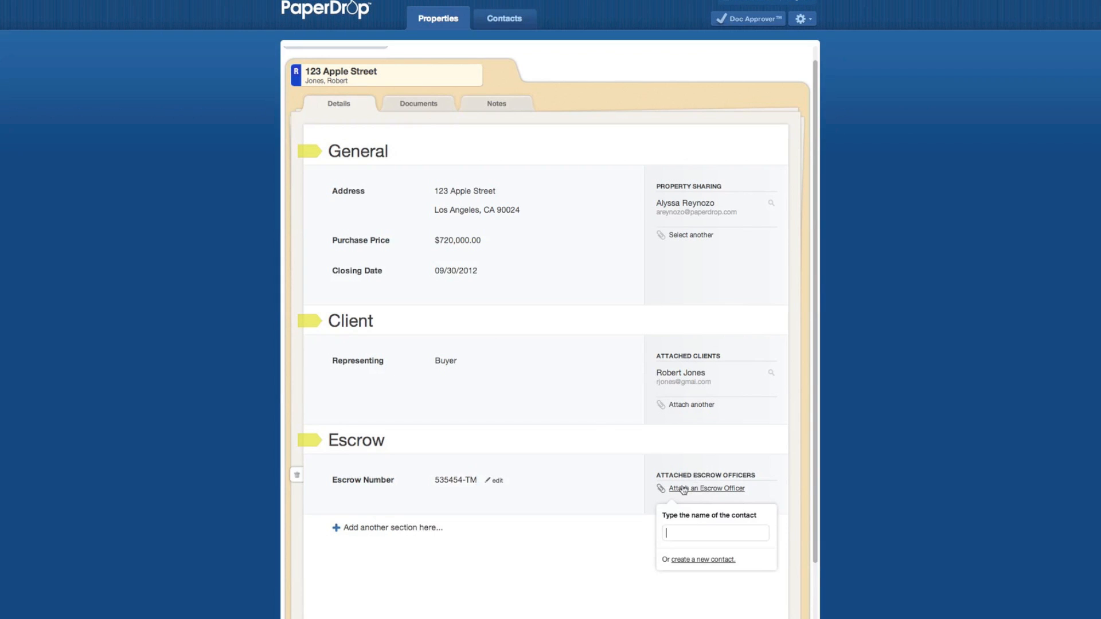
pyautogui.write('Ti')
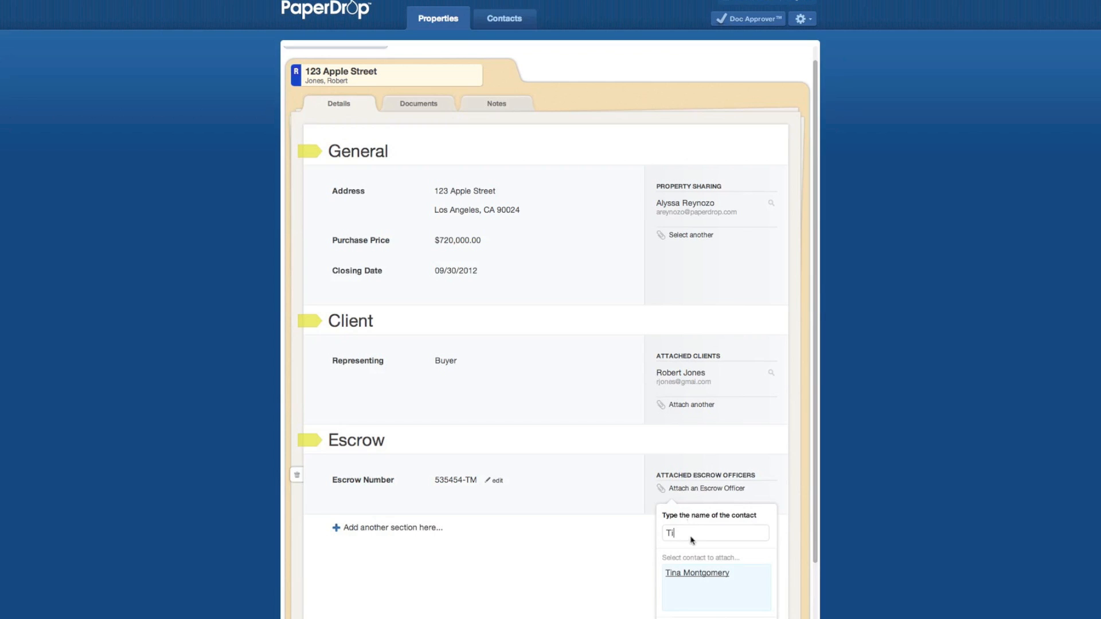
pyautogui.click(697, 572)
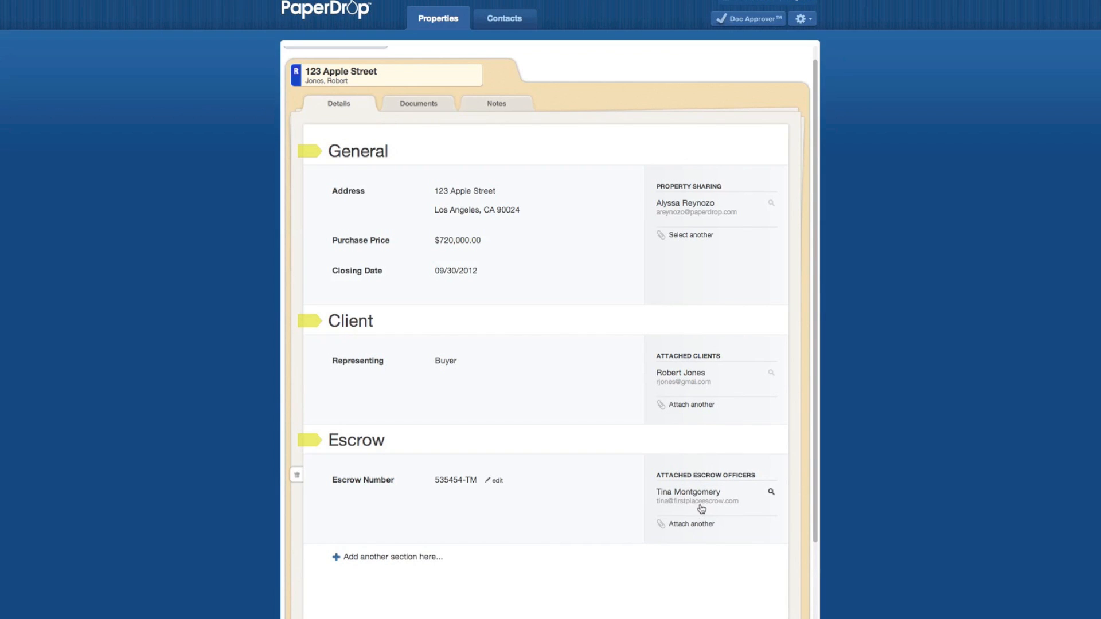
pyautogui.moveTo(699, 501)
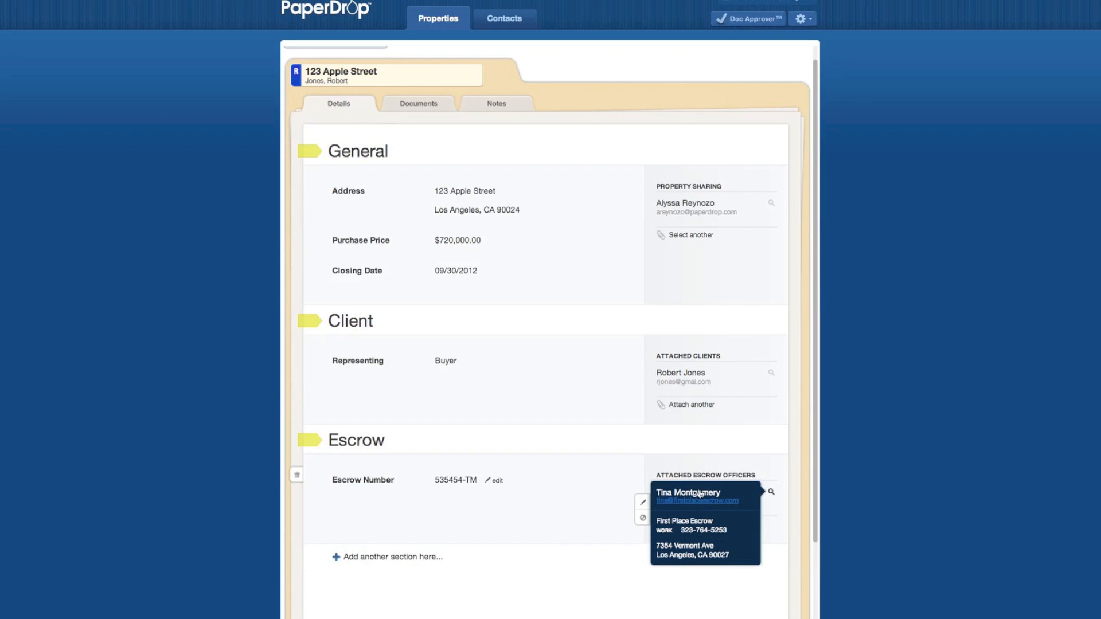
pyautogui.click(574, 485)
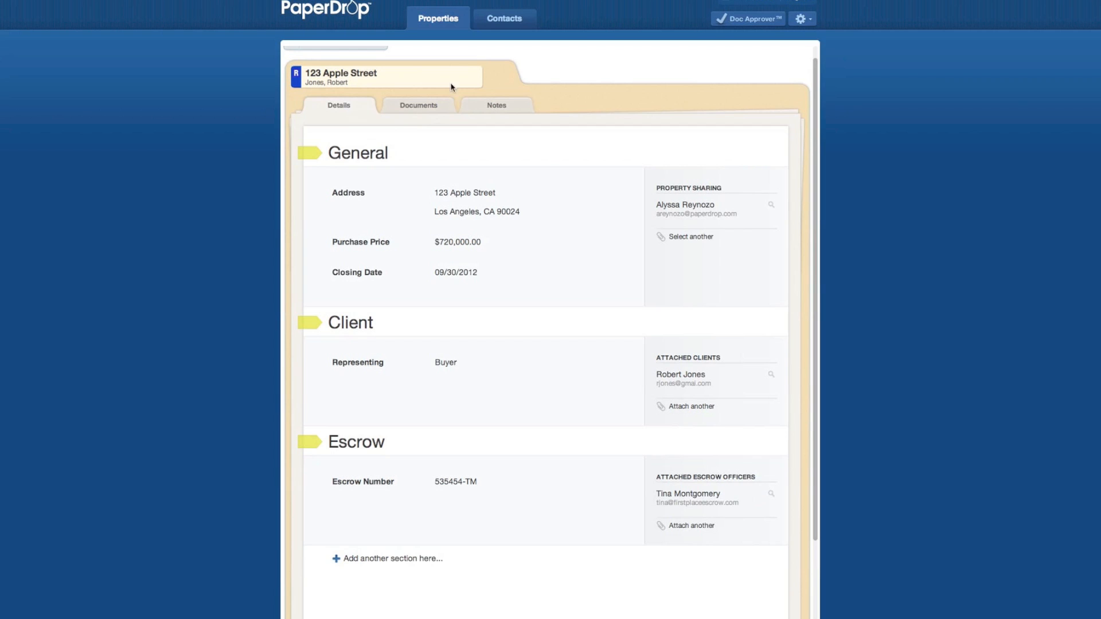
# - View the Documents tab and scroll through the Buyer's Agent Checklist items
pyautogui.click(426, 108)
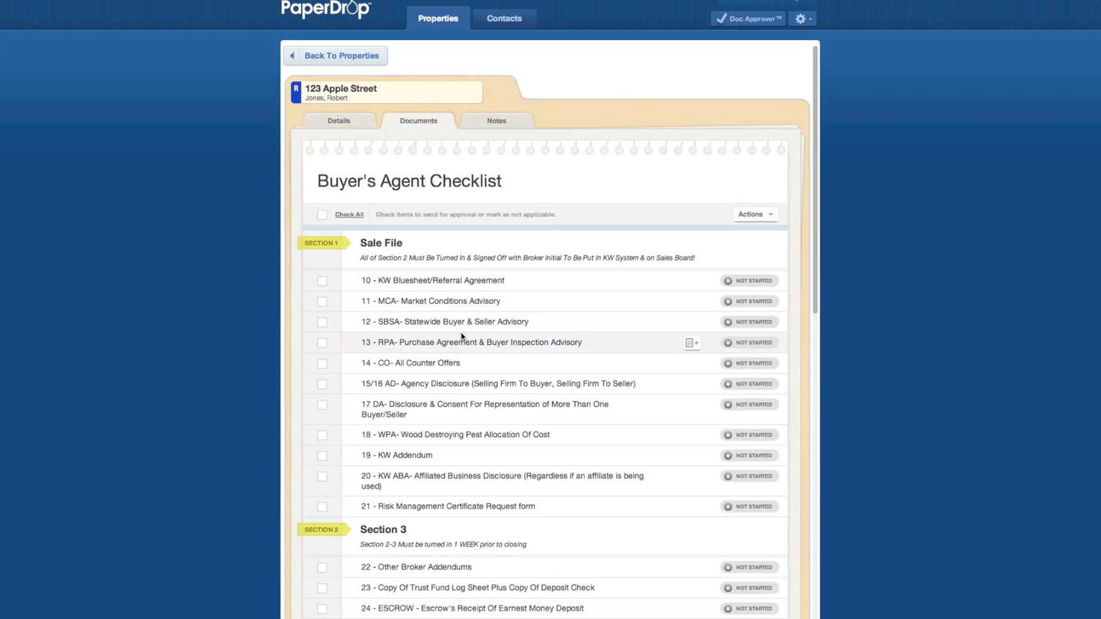
pyautogui.scroll(-3, 462, 336)
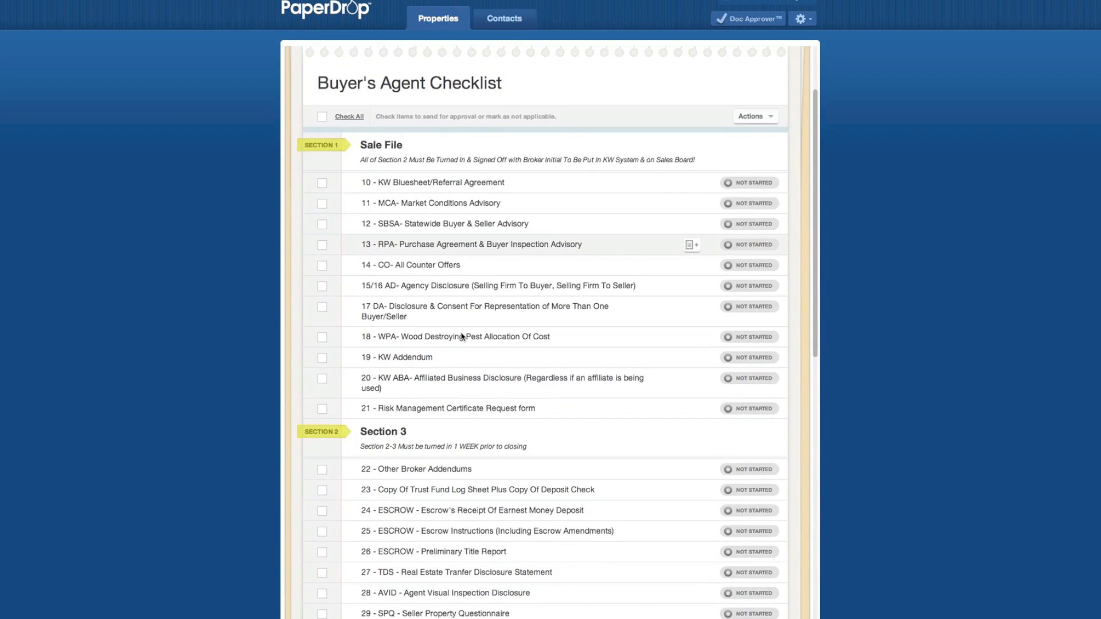
pyautogui.scroll(3, 462, 336)
pyautogui.scroll(-4, 462, 336)
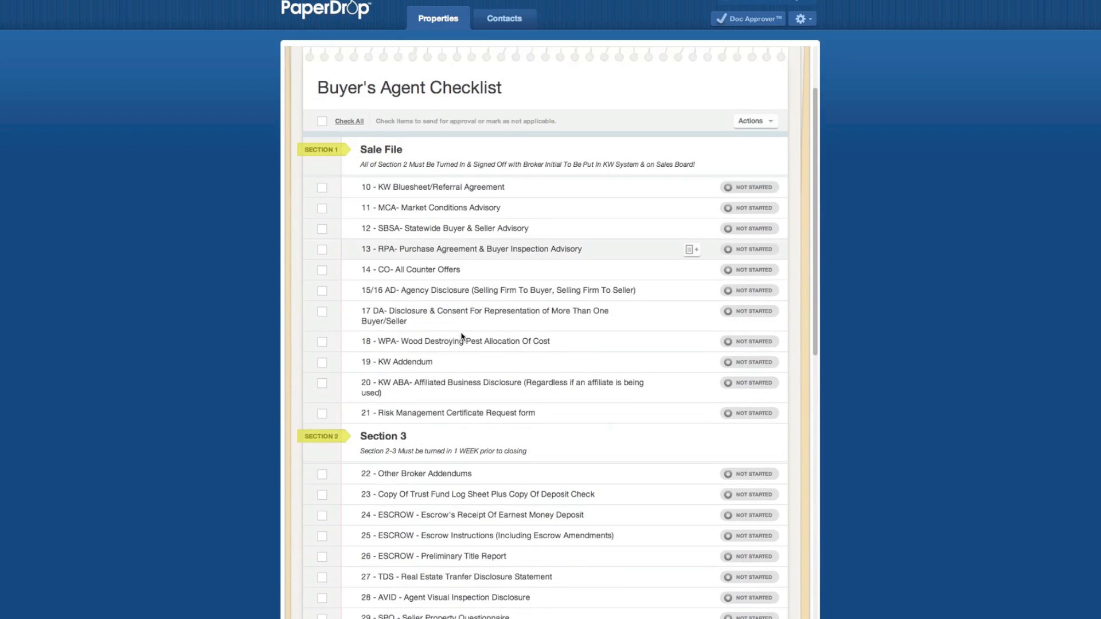
pyautogui.scroll(-6, 462, 336)
pyautogui.scroll(10, 462, 336)
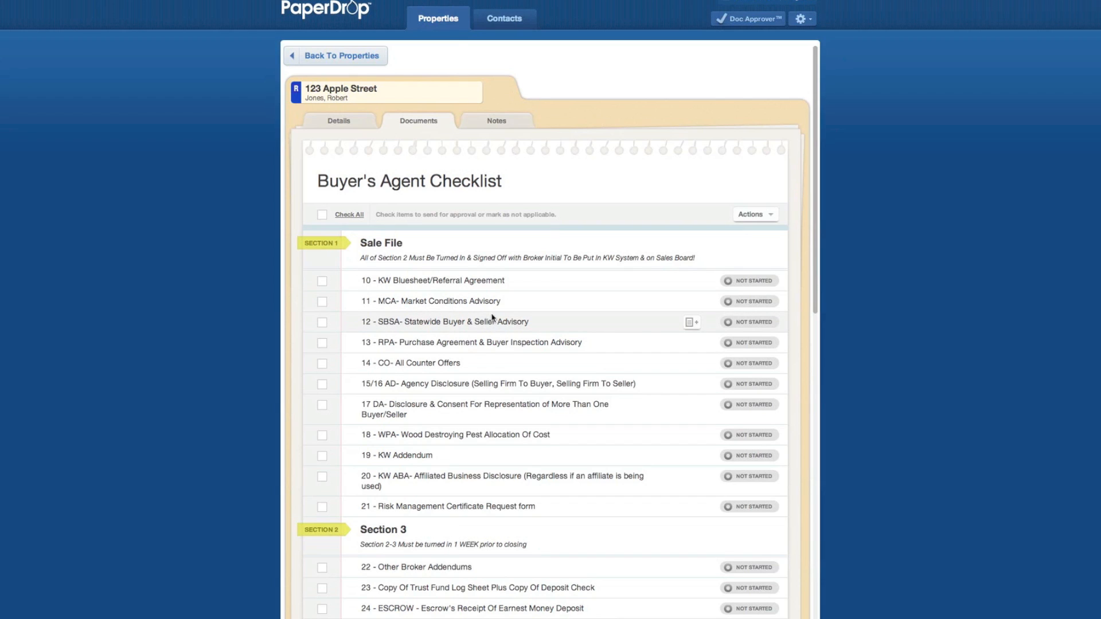
pyautogui.click(693, 325)
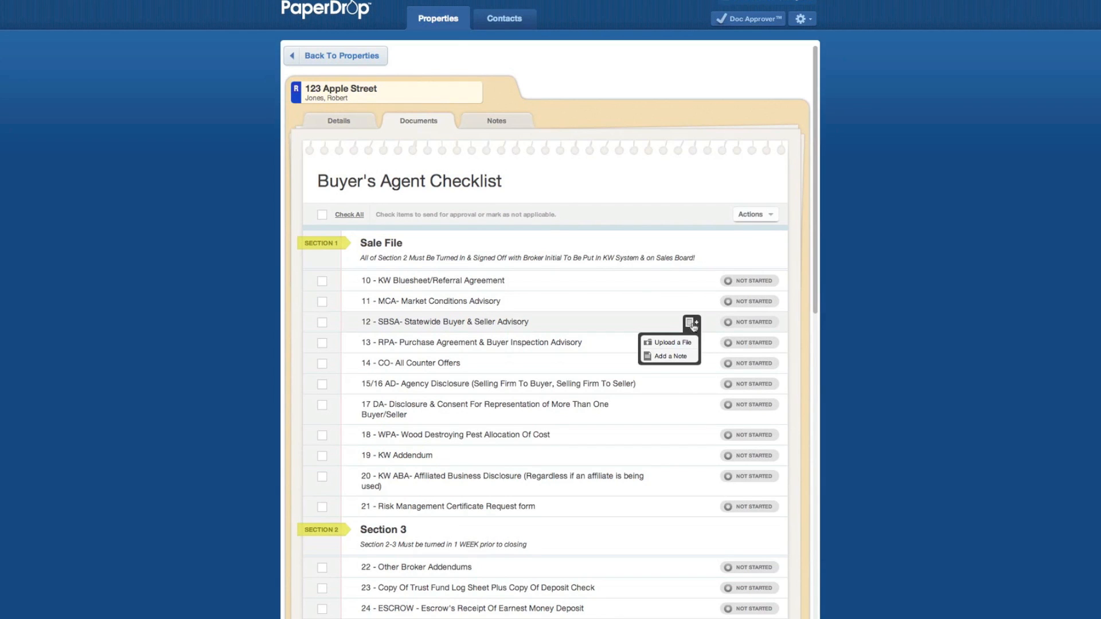
# - Upload Statewide Buyer Seller.pdf to checklist item 12 - SBSA
pyautogui.click(674, 343)
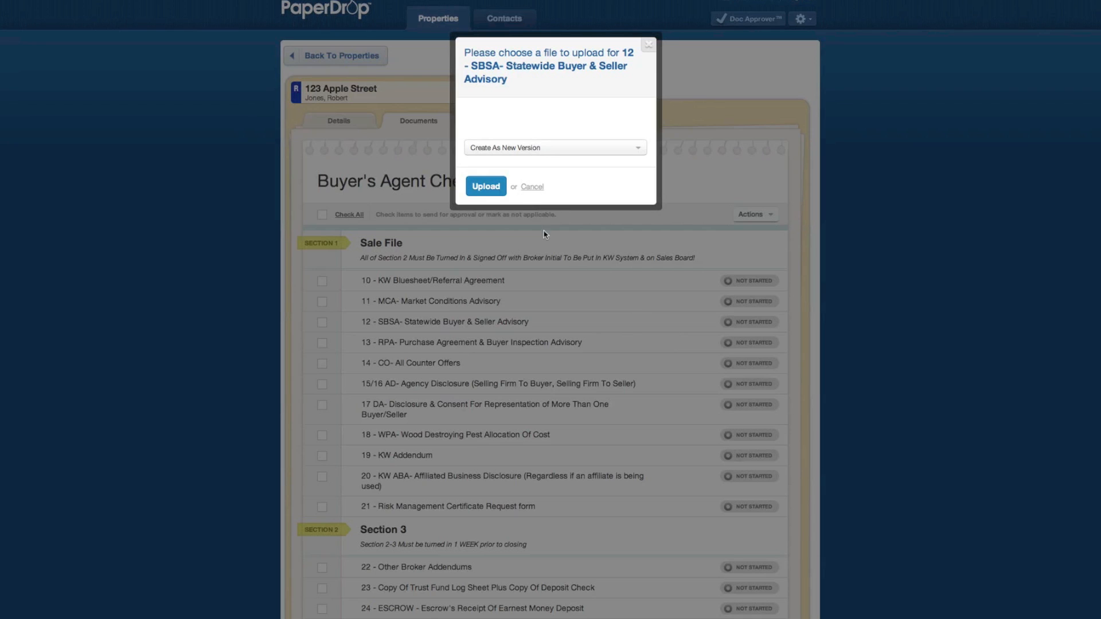
pyautogui.click(494, 123)
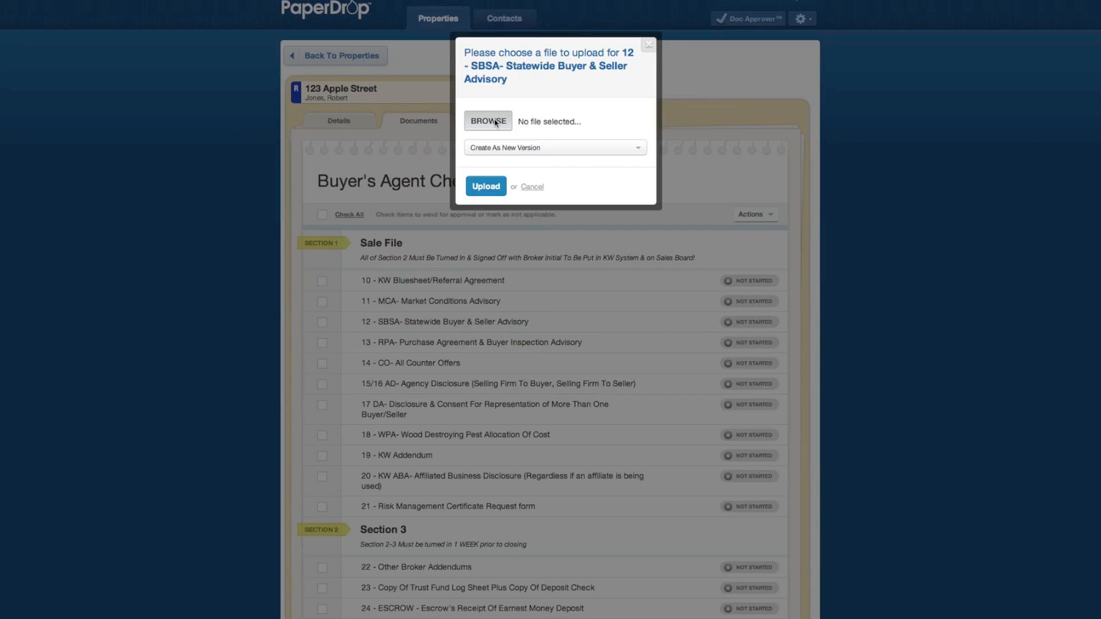
pyautogui.click(496, 122)
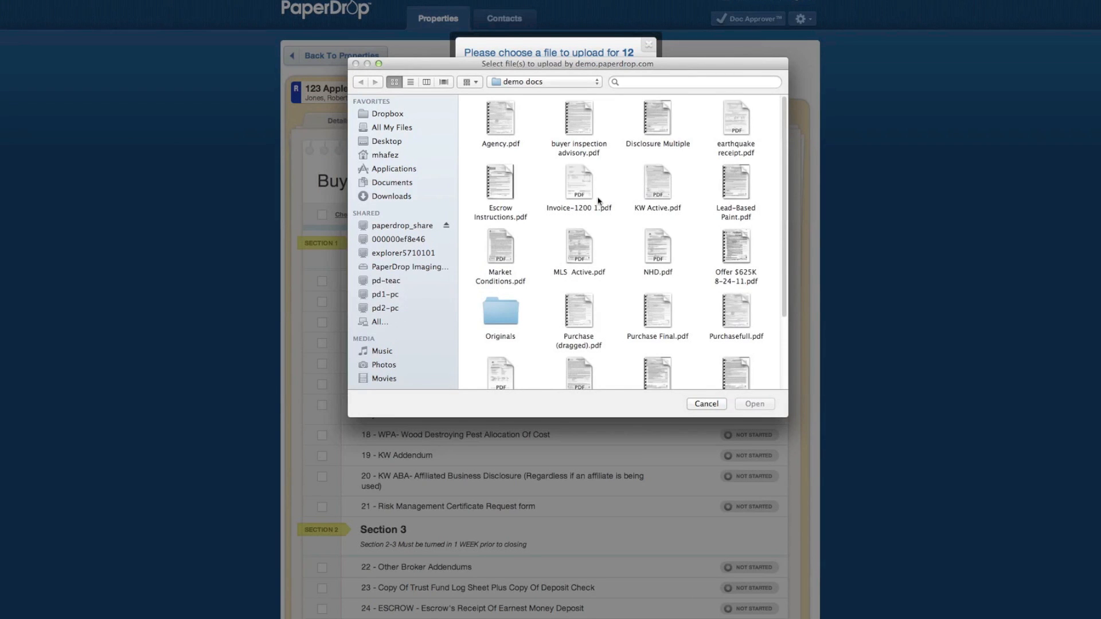
pyautogui.scroll(-3, 645, 244)
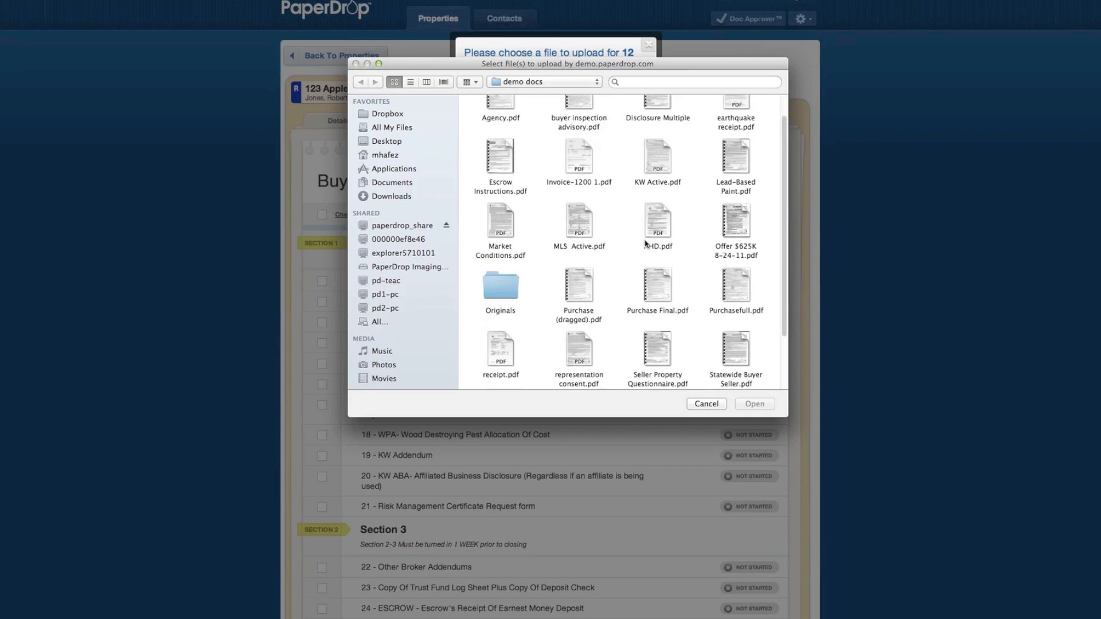
pyautogui.click(742, 327)
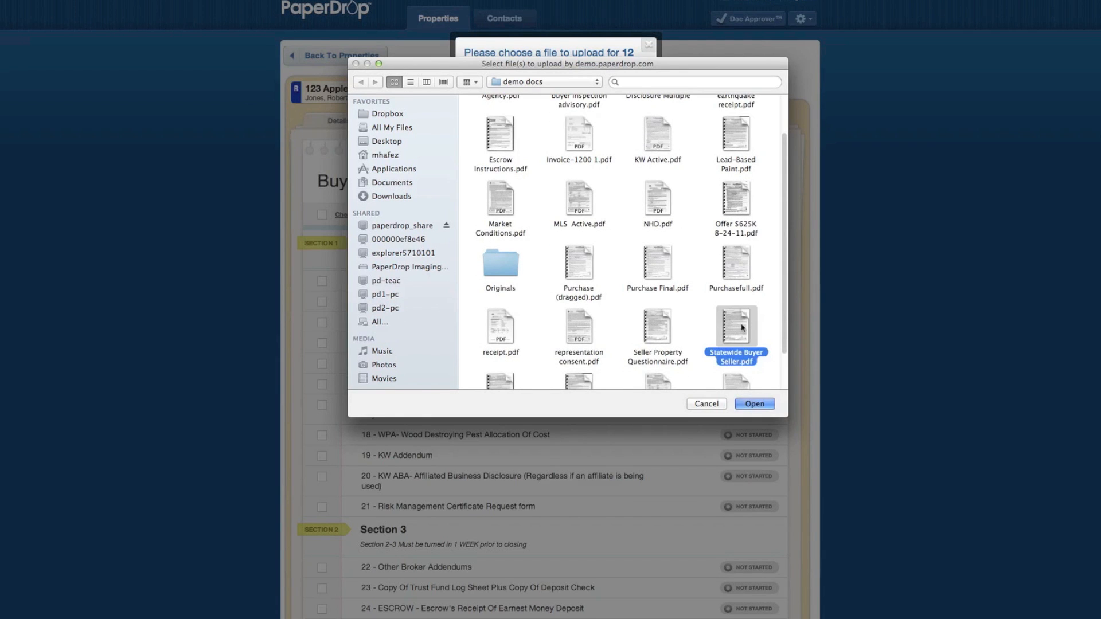
pyautogui.doubleClick(741, 326)
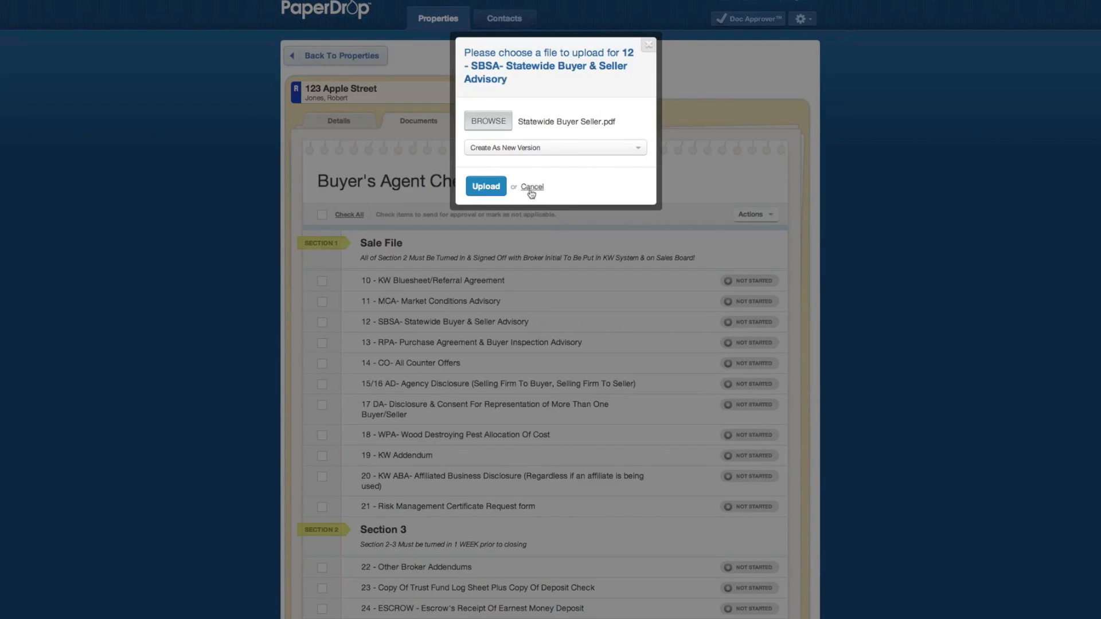
pyautogui.click(492, 187)
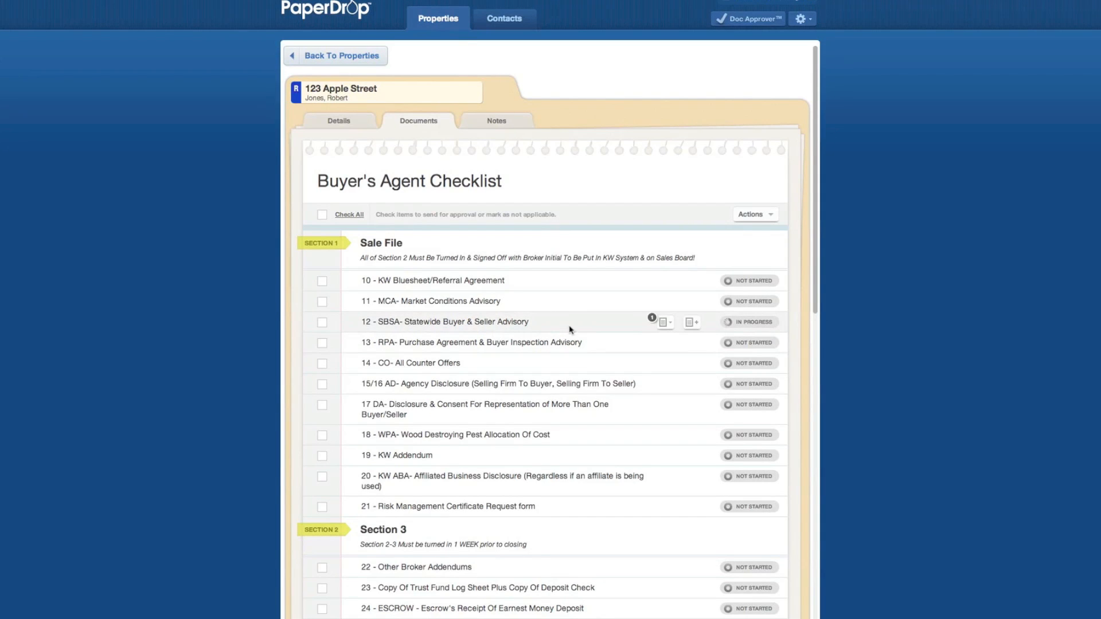
pyautogui.click(670, 325)
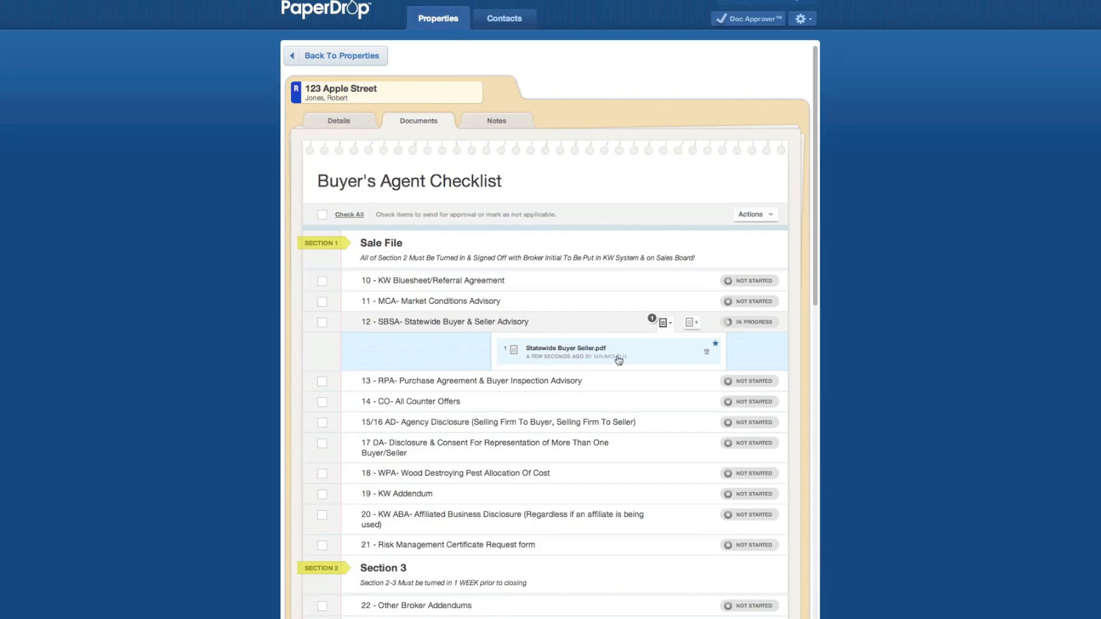
pyautogui.click(571, 351)
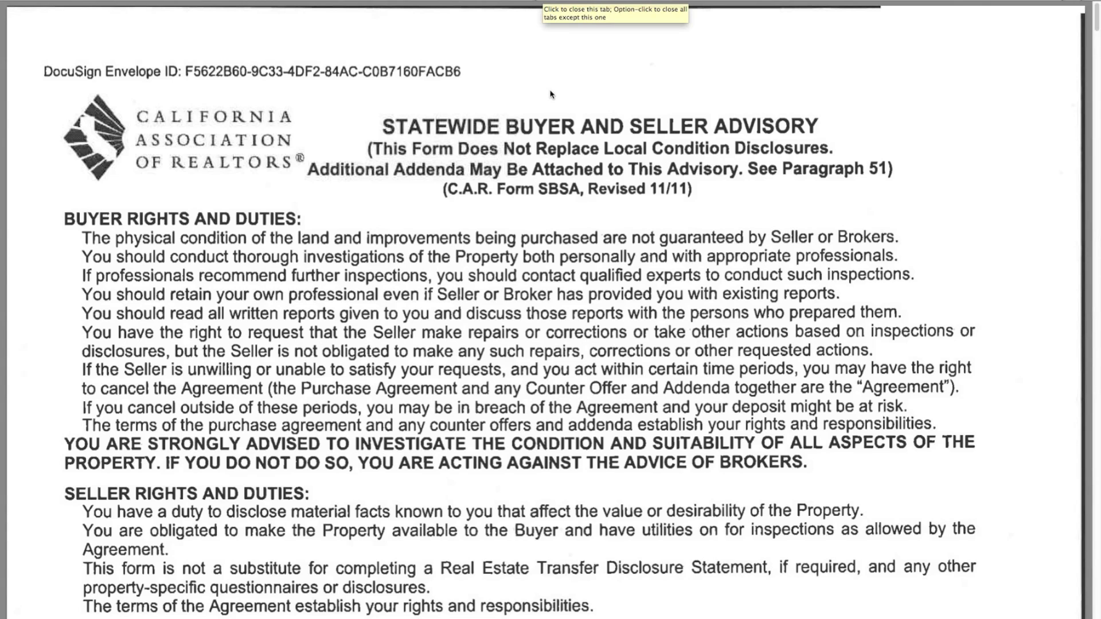
pyautogui.scroll(-4, 546, 2)
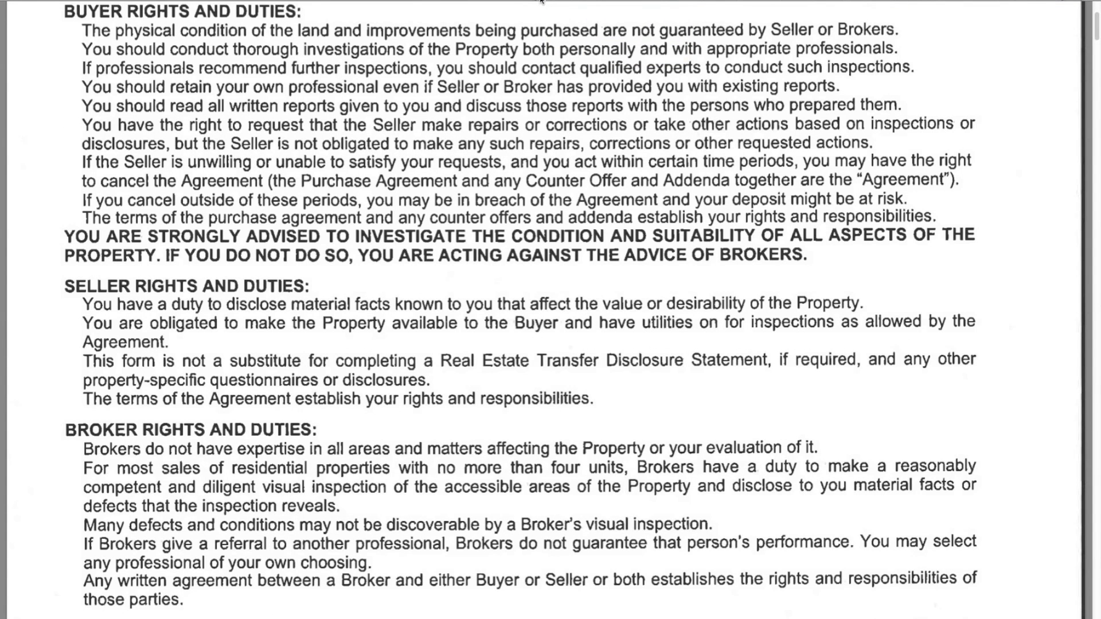
pyautogui.click(541, 2)
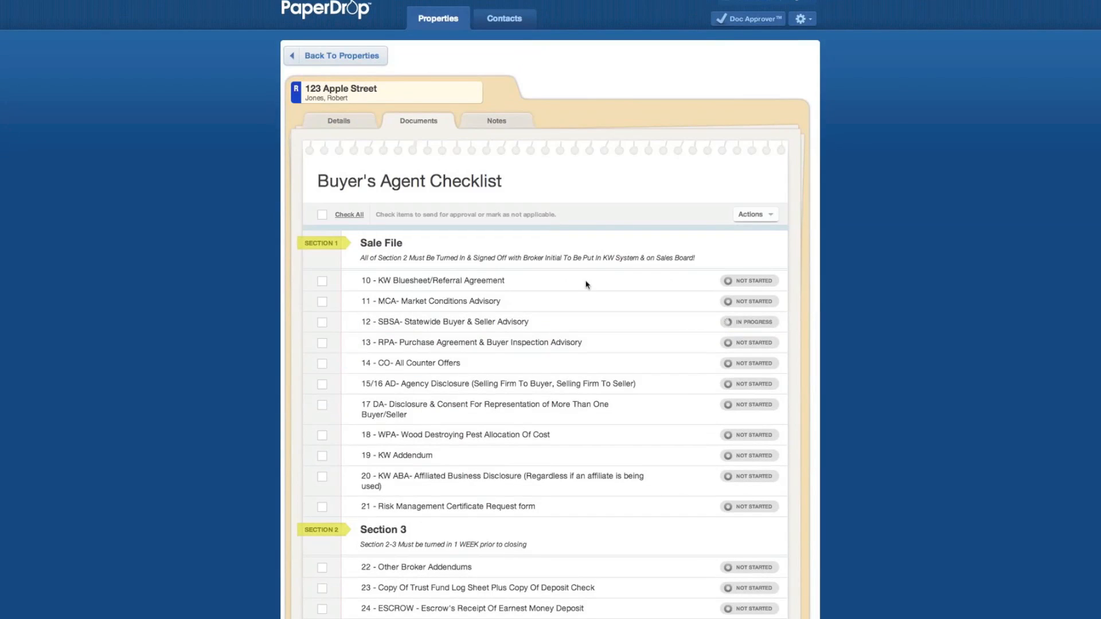
# - Send item 12, the Statewide Buyer & Seller Advisory, for approval and confirm
pyautogui.moveTo(659, 321)
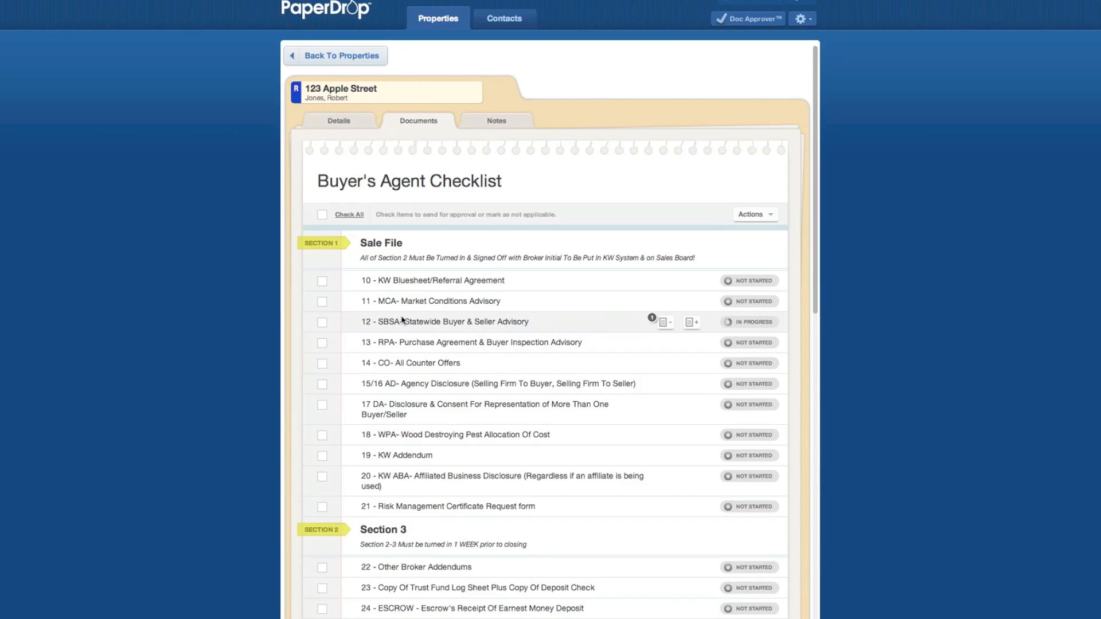
pyautogui.click(321, 322)
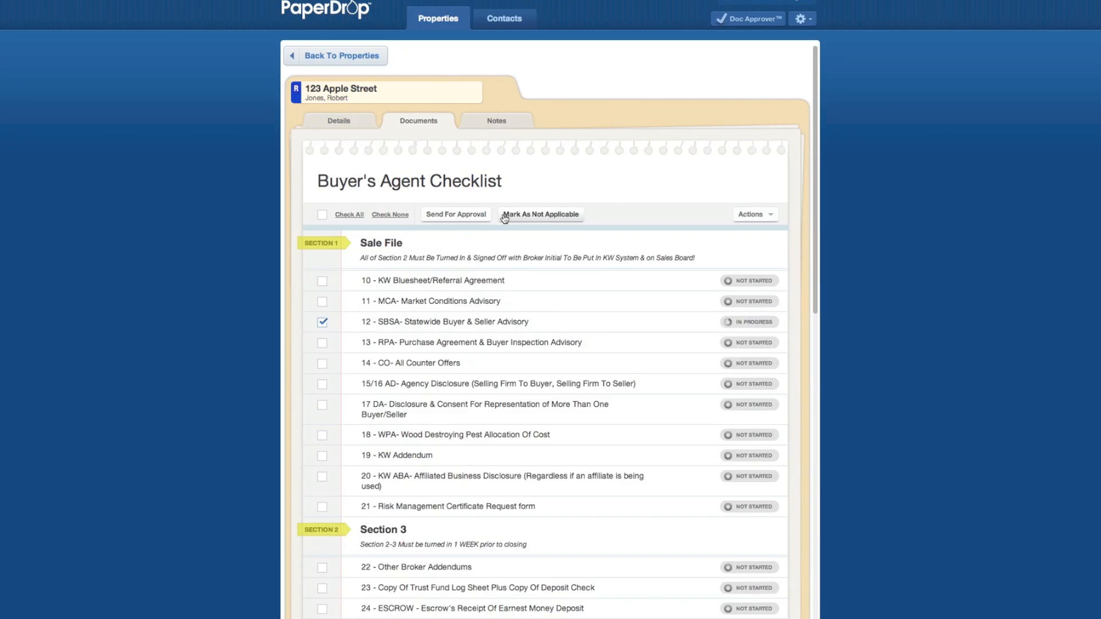
pyautogui.click(460, 215)
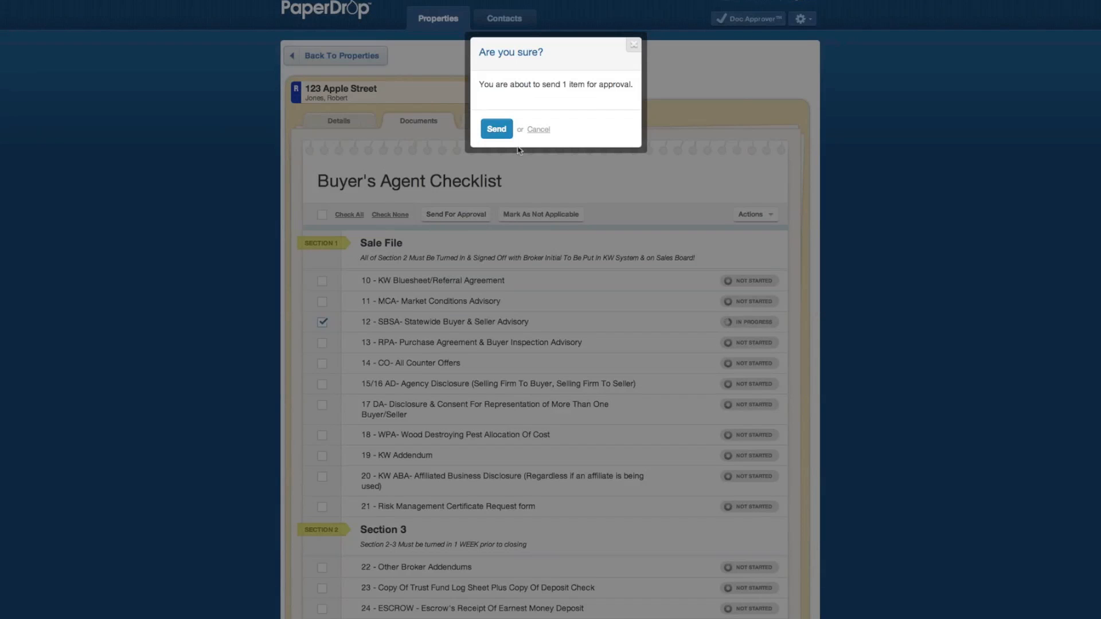
pyautogui.click(494, 130)
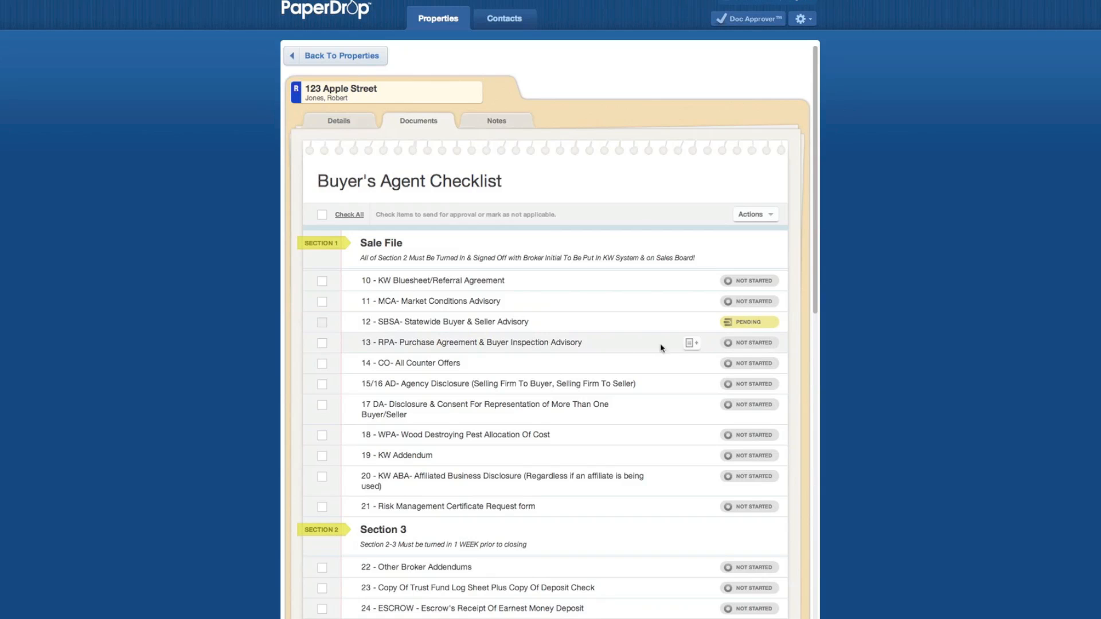
pyautogui.click(692, 344)
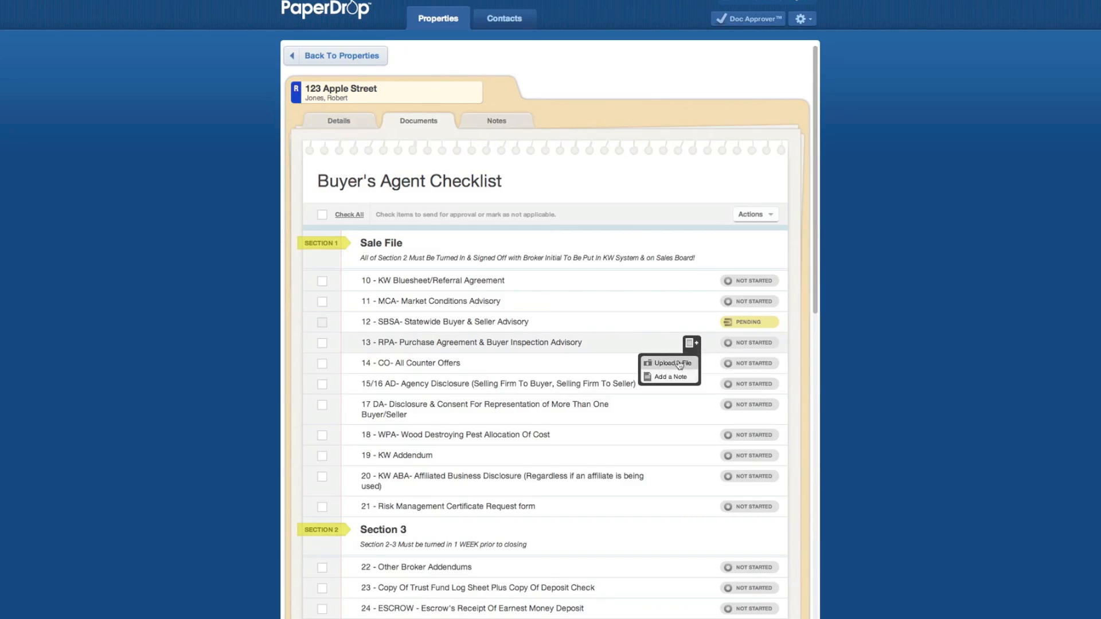
# - Upload Purchase (dragged).pdf from the demo docs folder to item 13
pyautogui.click(677, 364)
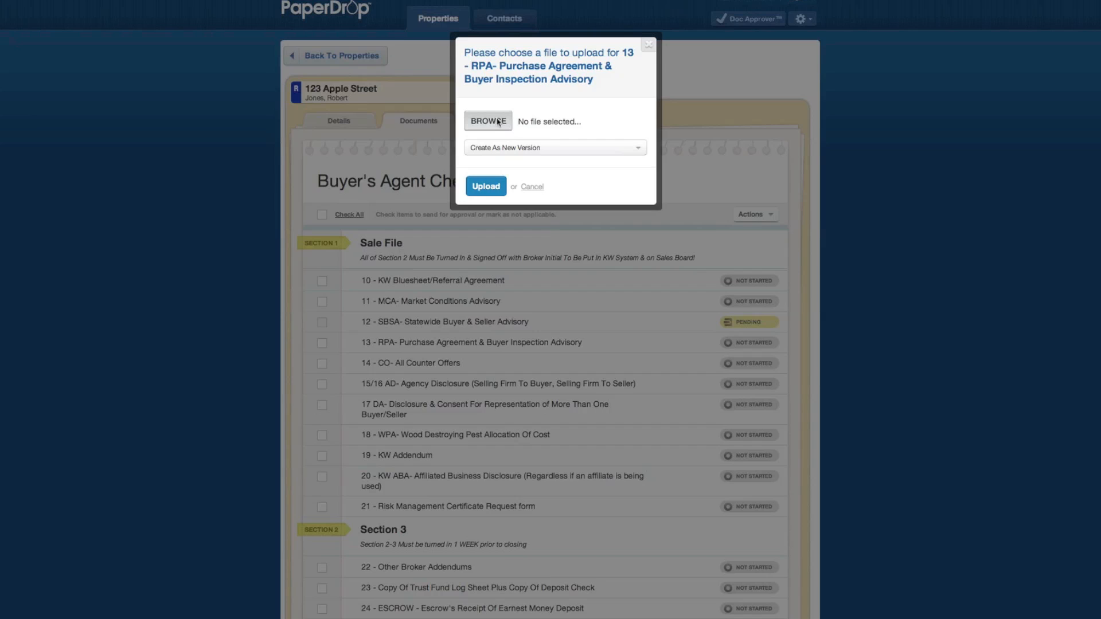
pyautogui.click(498, 122)
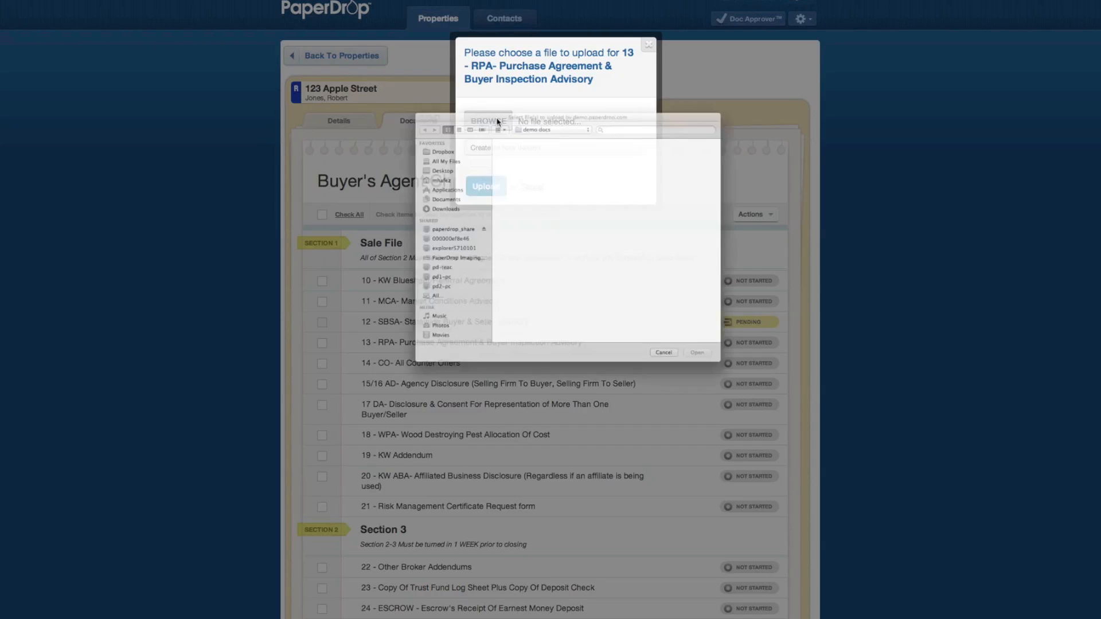
pyautogui.click(656, 173)
pyautogui.click(579, 310)
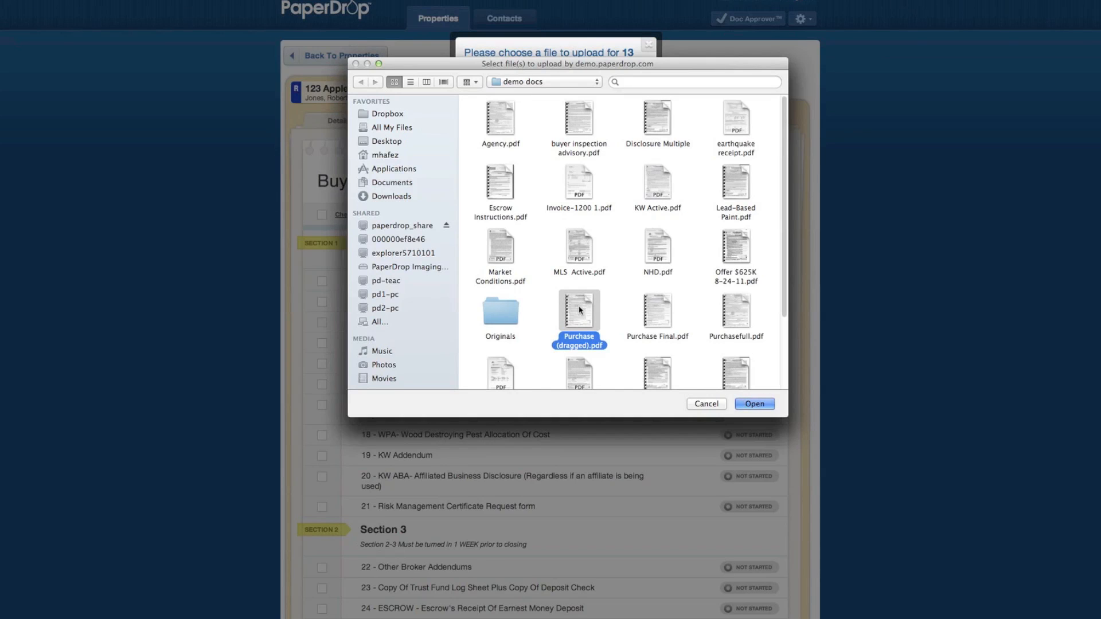
pyautogui.doubleClick(579, 309)
pyautogui.click(494, 190)
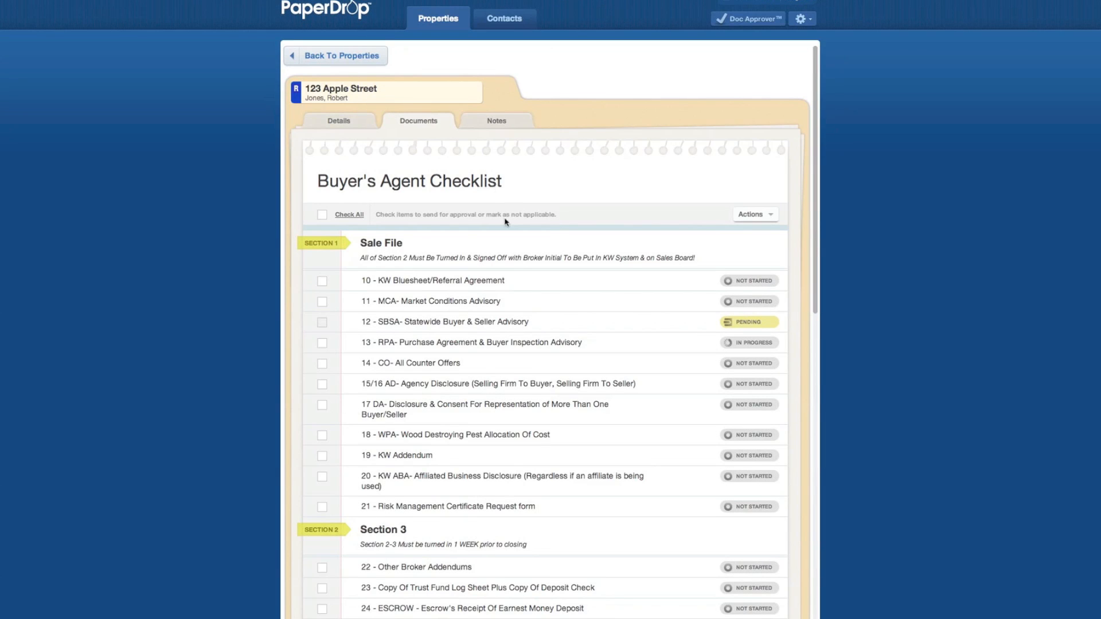
# - Expand item 13's file list to check the upload, then collapse it
pyautogui.moveTo(523, 339)
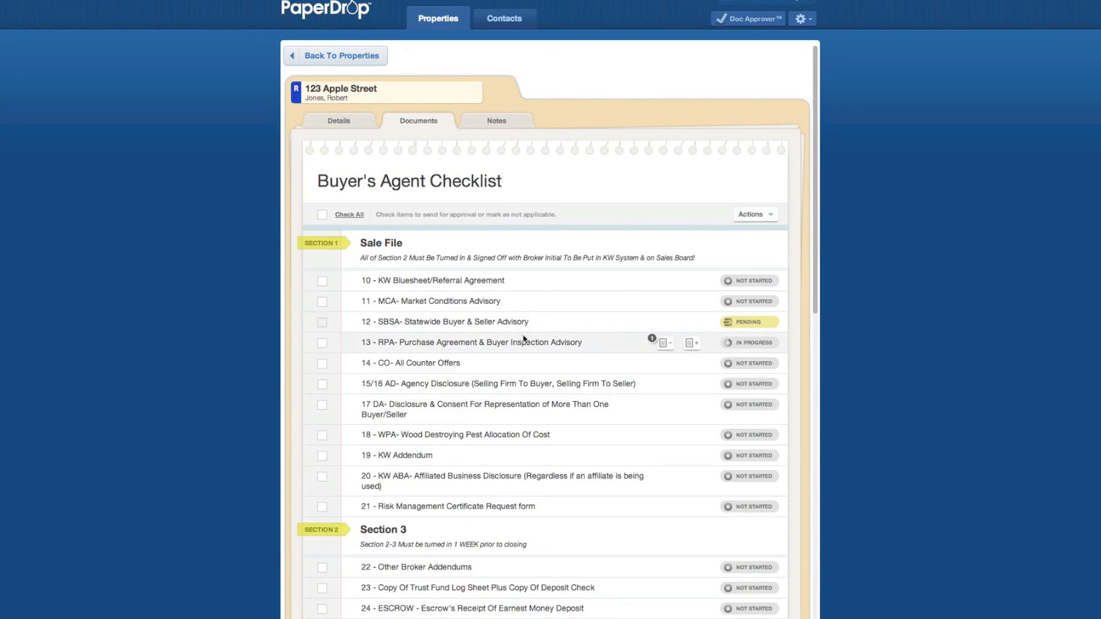
pyautogui.click(664, 344)
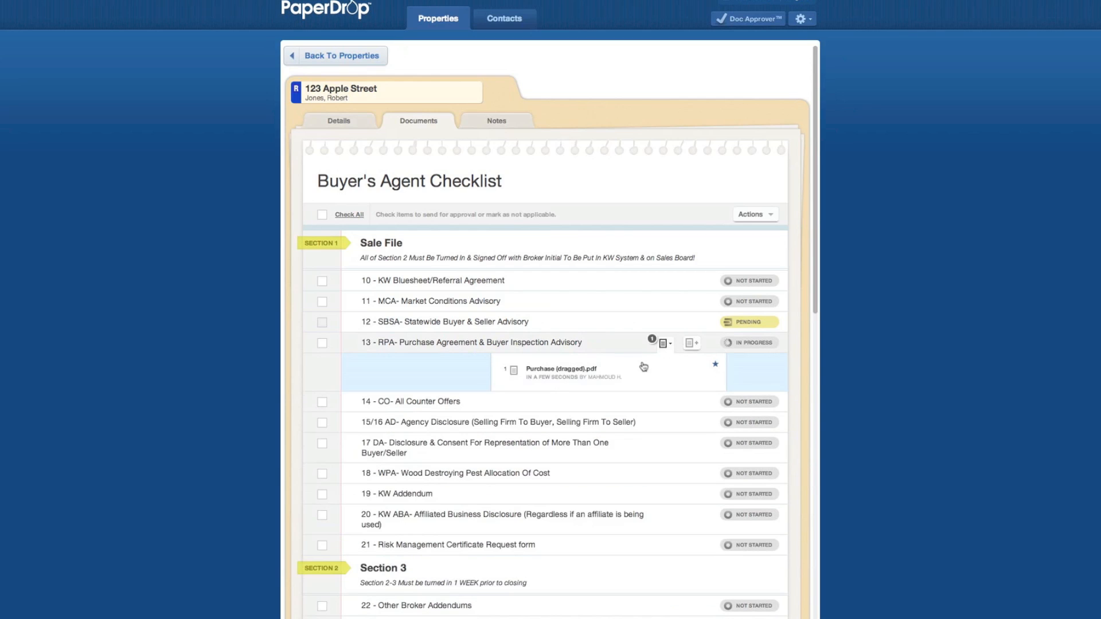
pyautogui.click(664, 344)
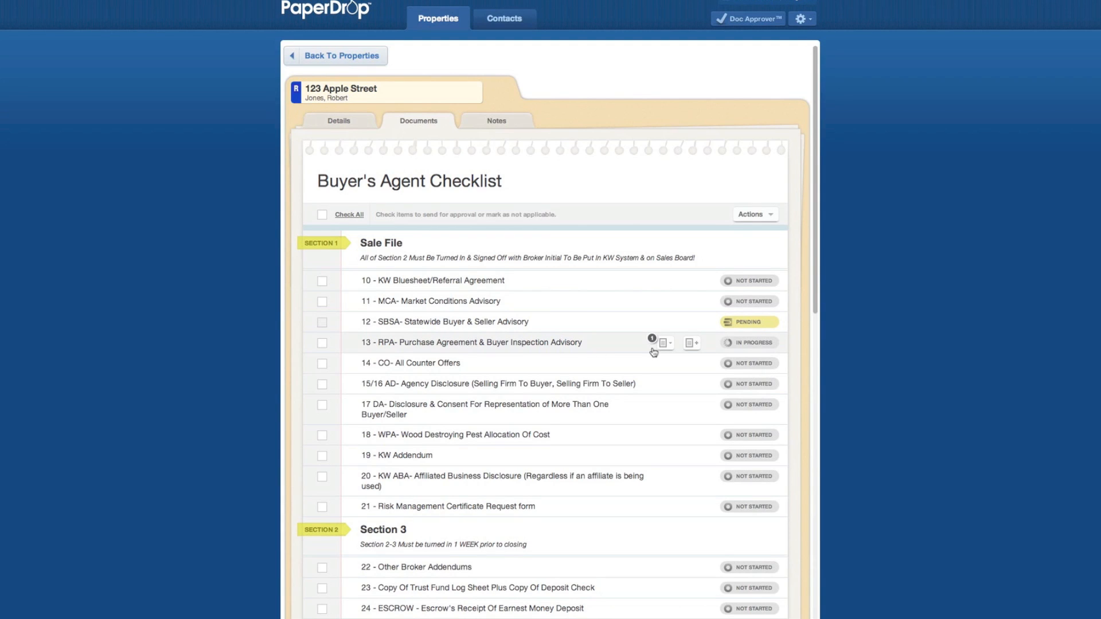
pyautogui.click(692, 345)
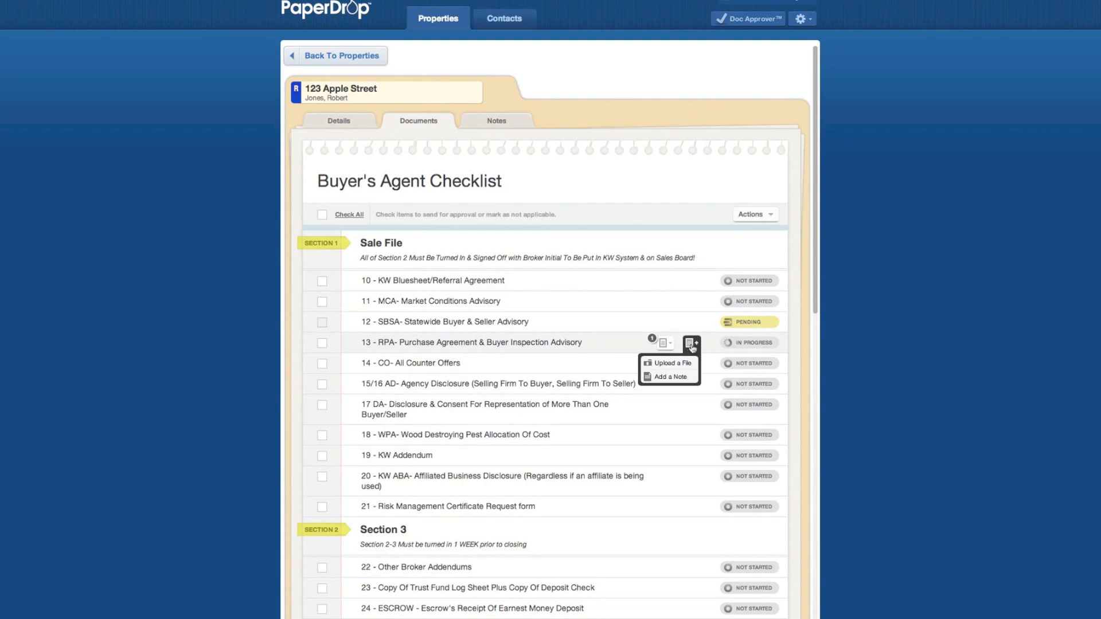
# - Upload Agency.pdf to item 13 with Attach To: Purchase (dragged).pdf selected
pyautogui.click(673, 363)
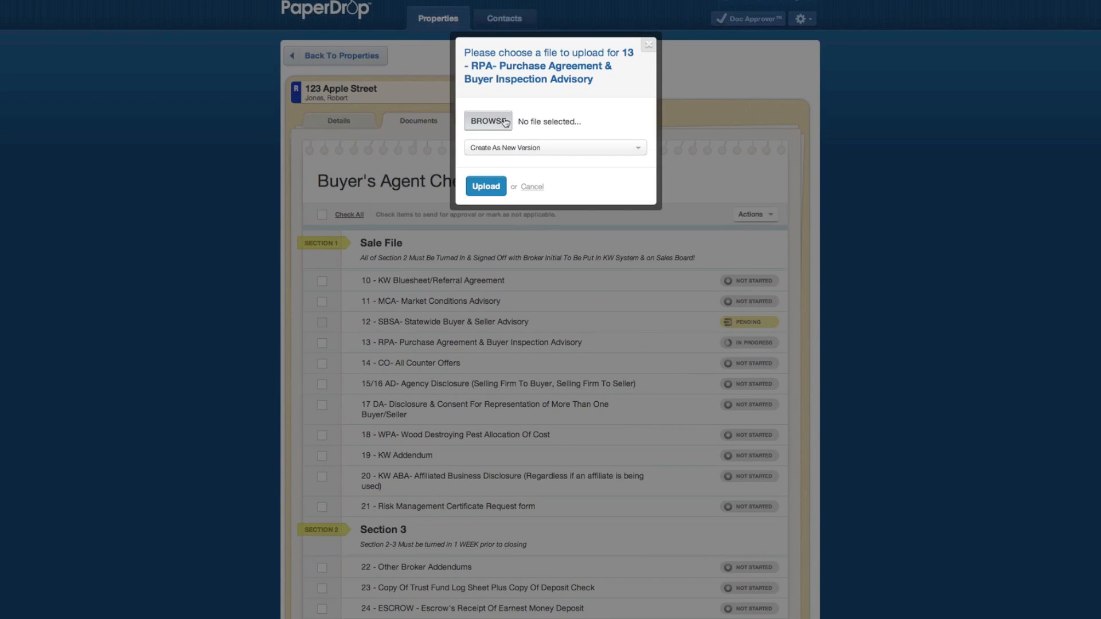
pyautogui.click(498, 122)
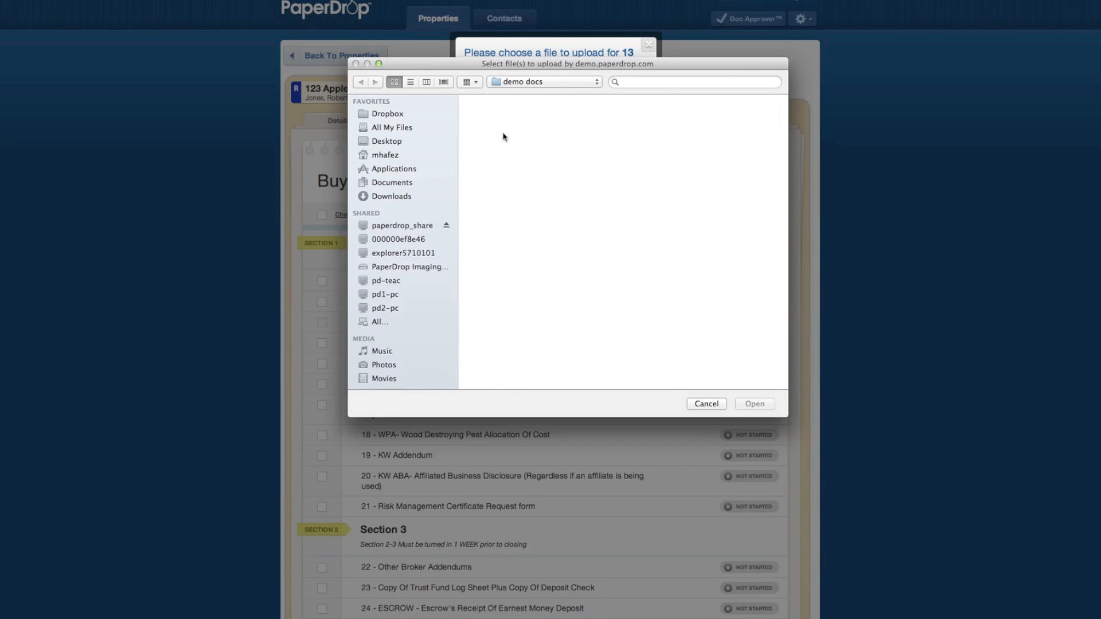
pyautogui.doubleClick(503, 130)
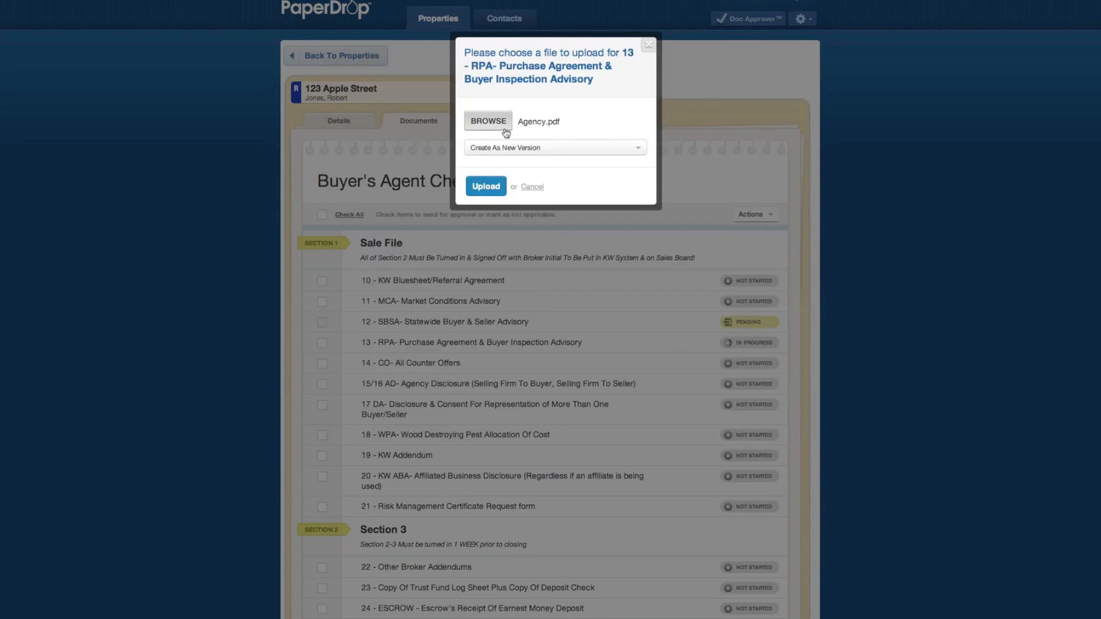
pyautogui.click(545, 150)
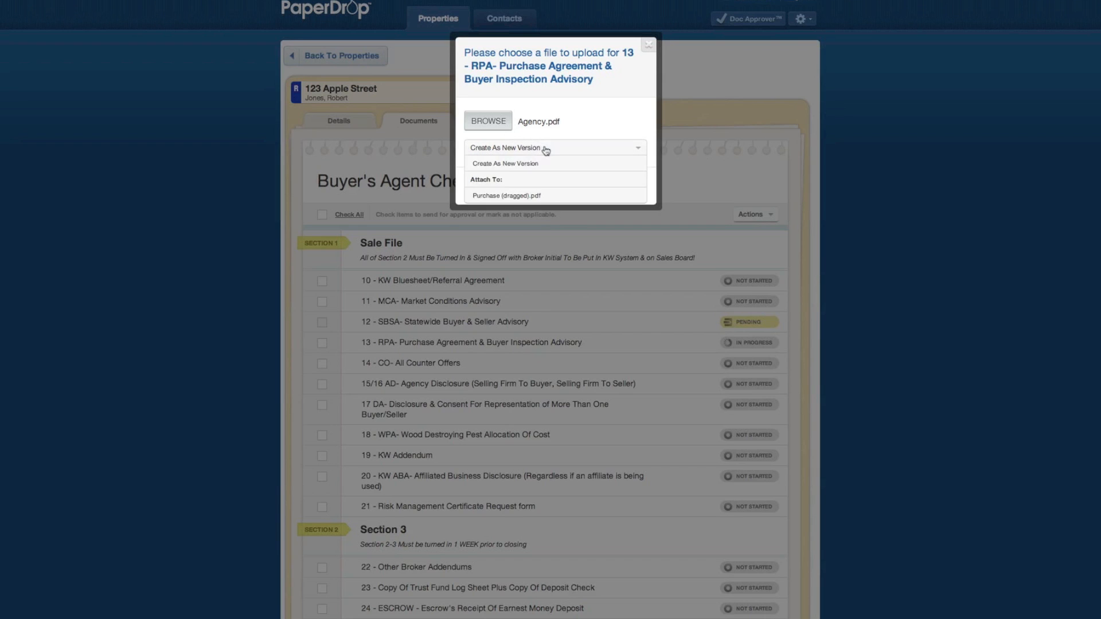
pyautogui.click(510, 196)
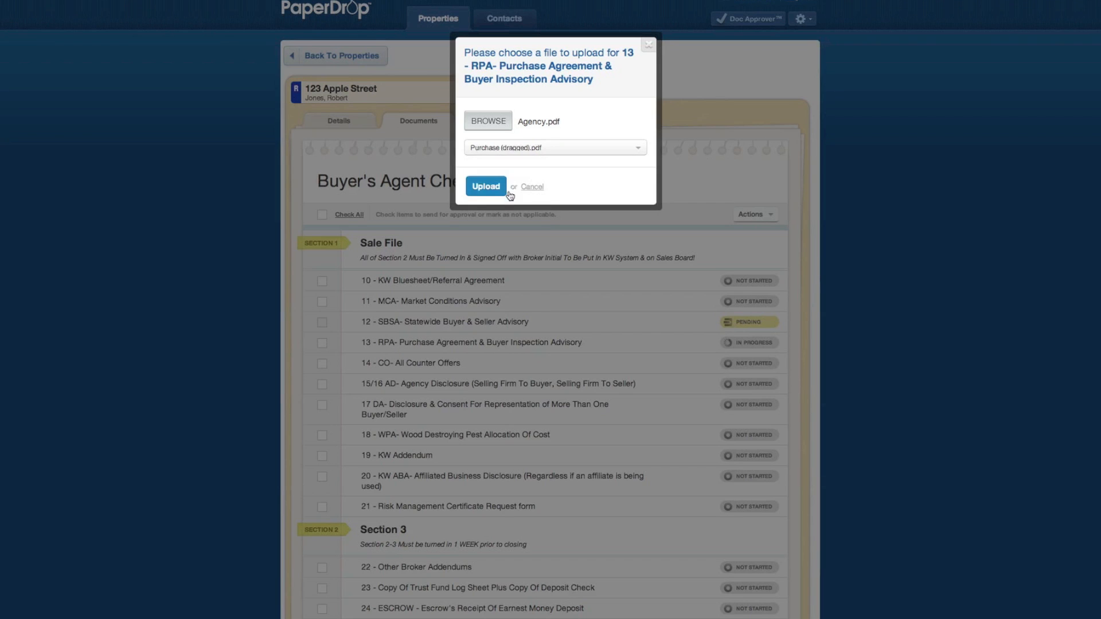
pyautogui.click(487, 186)
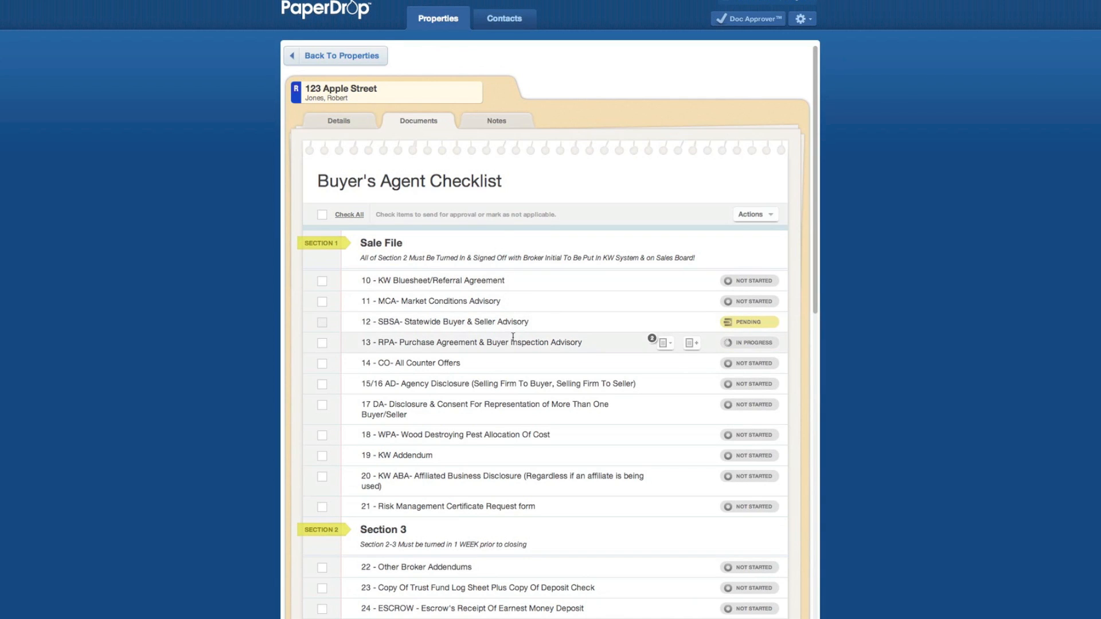
# - Check item 13's merged PDF versions, then send item 13 for approval
pyautogui.click(663, 344)
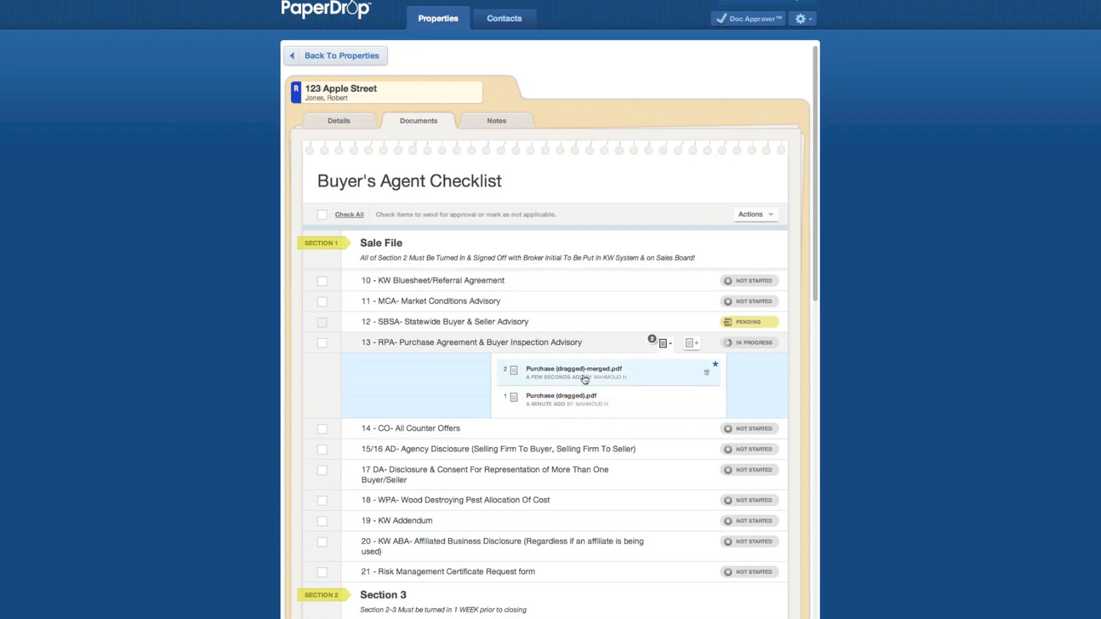
pyautogui.click(439, 353)
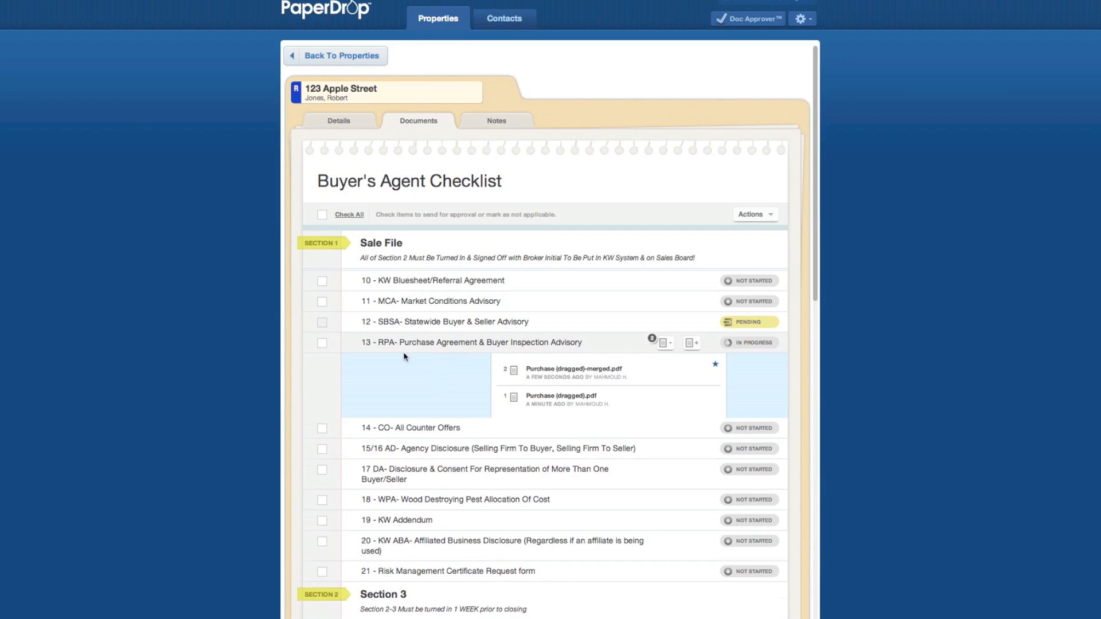
pyautogui.click(323, 344)
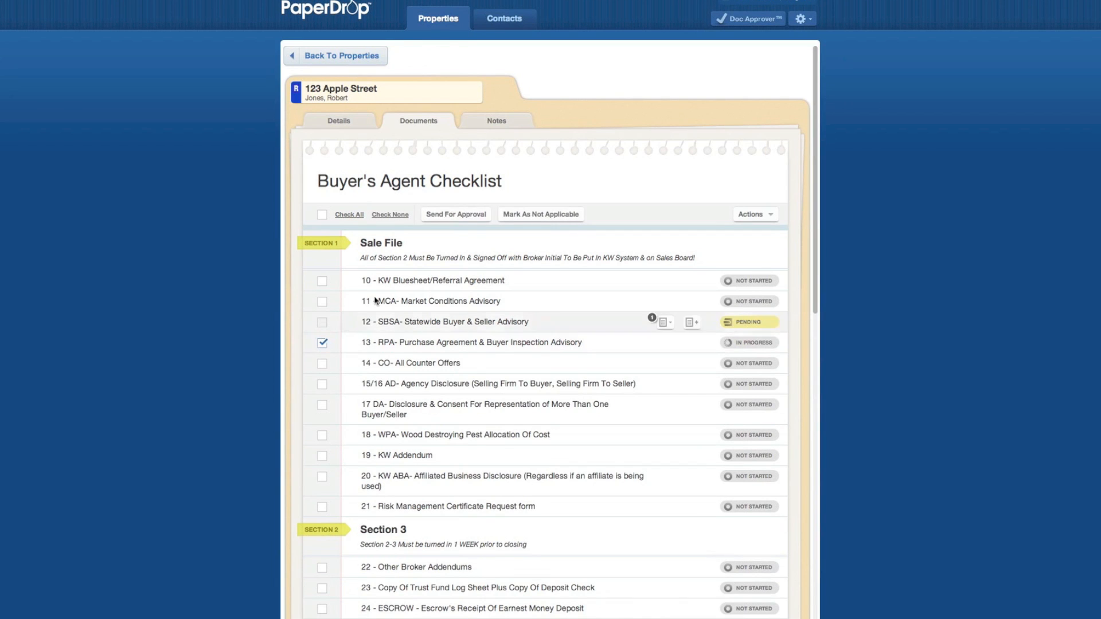
pyautogui.click(459, 217)
pyautogui.click(490, 137)
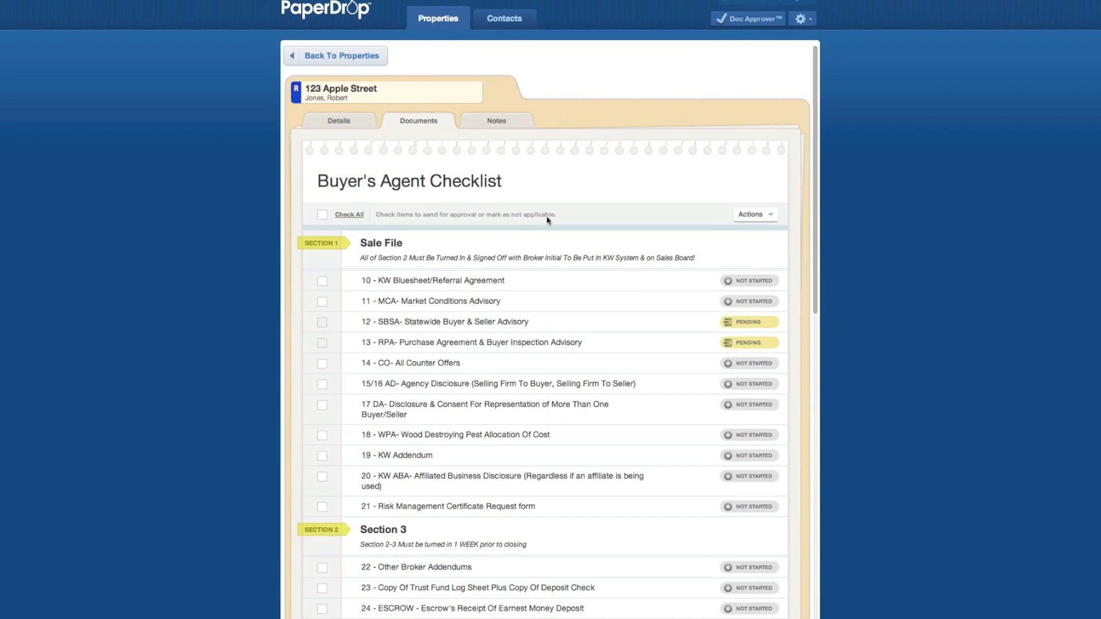
pyautogui.scroll(-3, 522, 229)
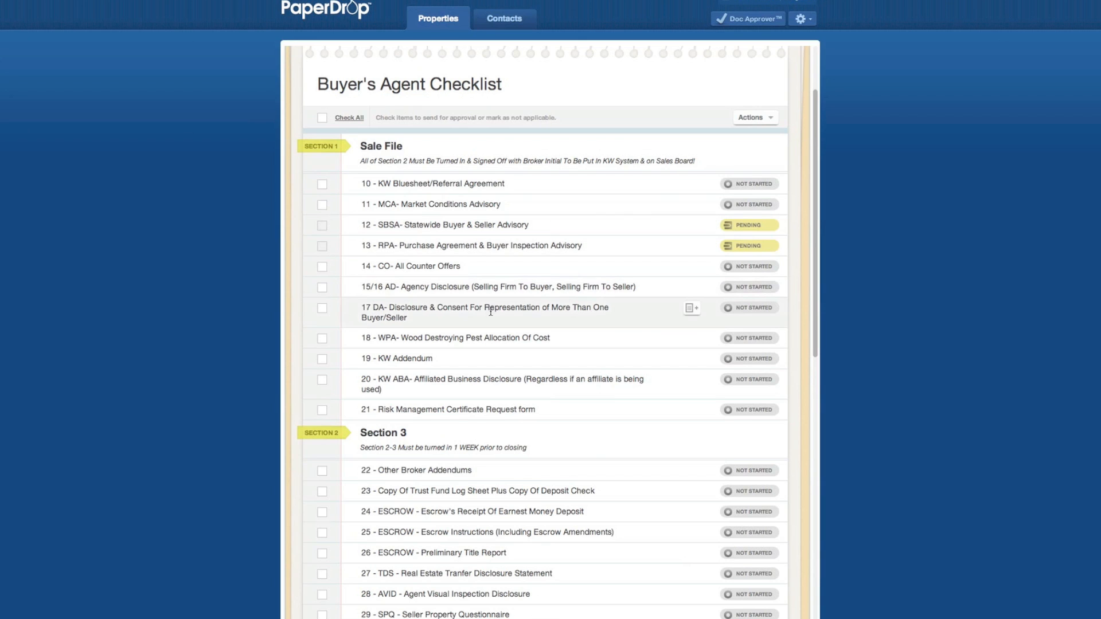
pyautogui.scroll(-2, 490, 311)
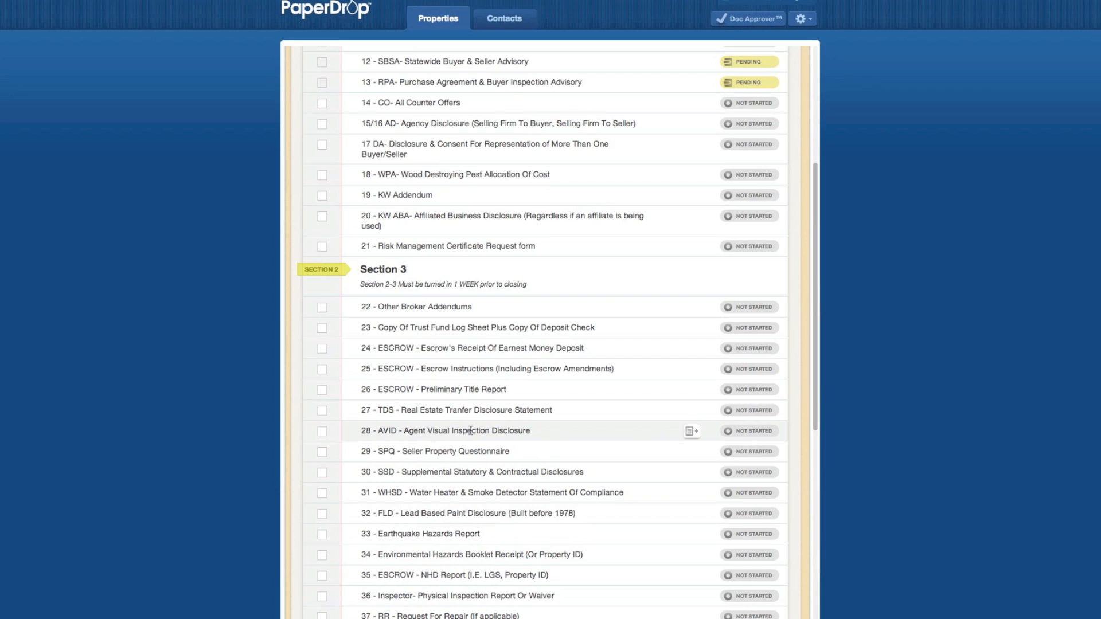
pyautogui.scroll(5, 640, 394)
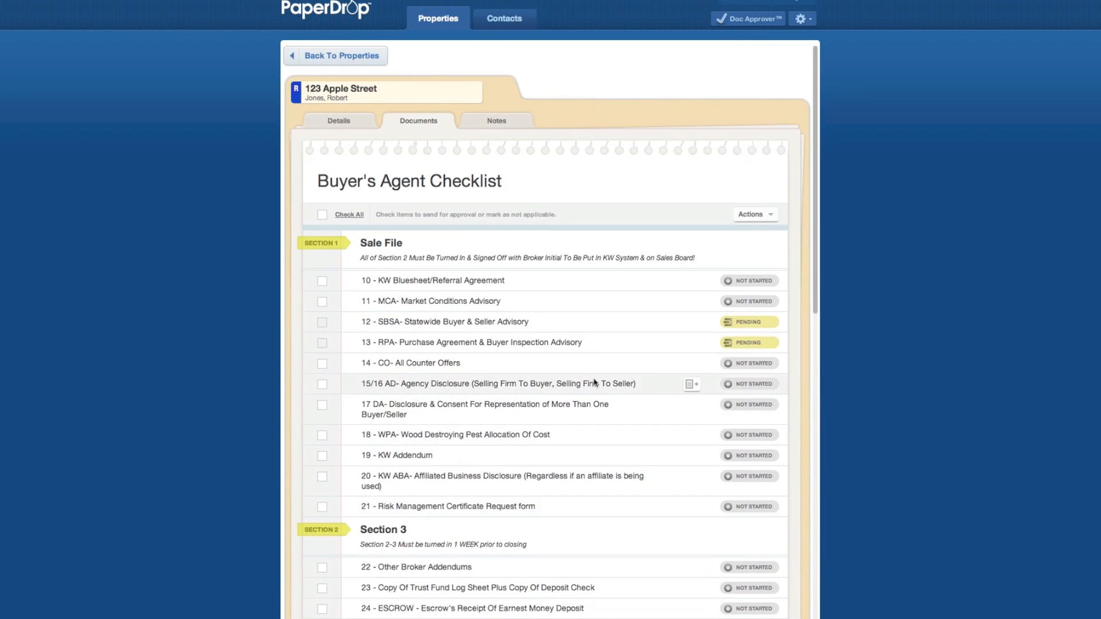
# - Upload Disclosure Multiple.pdf to the checklist through the checklist-wide upload action
pyautogui.click(772, 216)
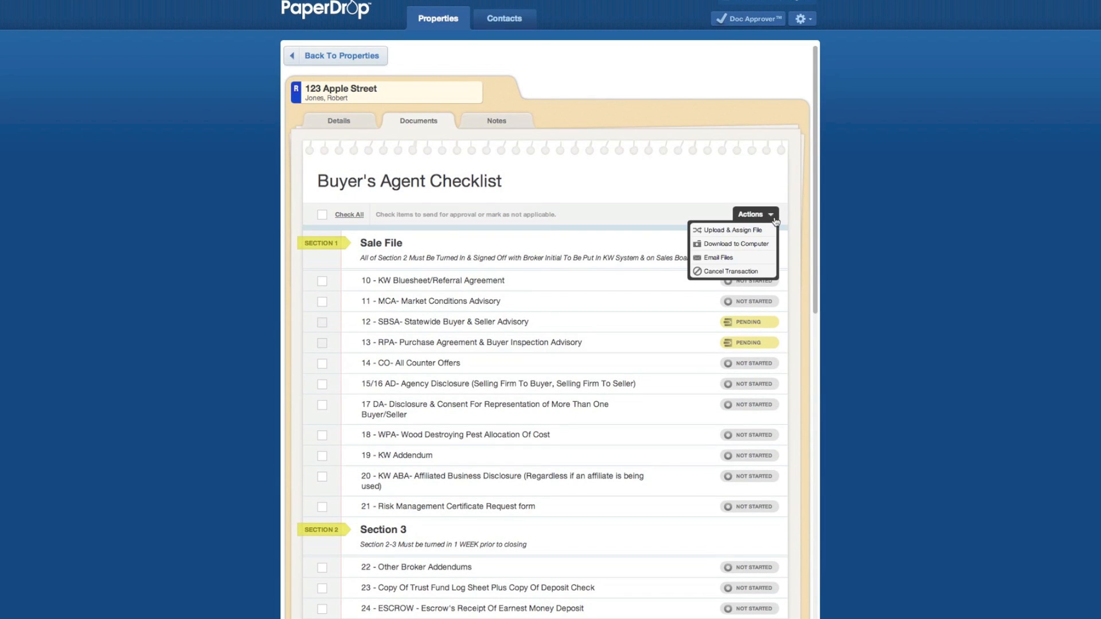
pyautogui.click(740, 231)
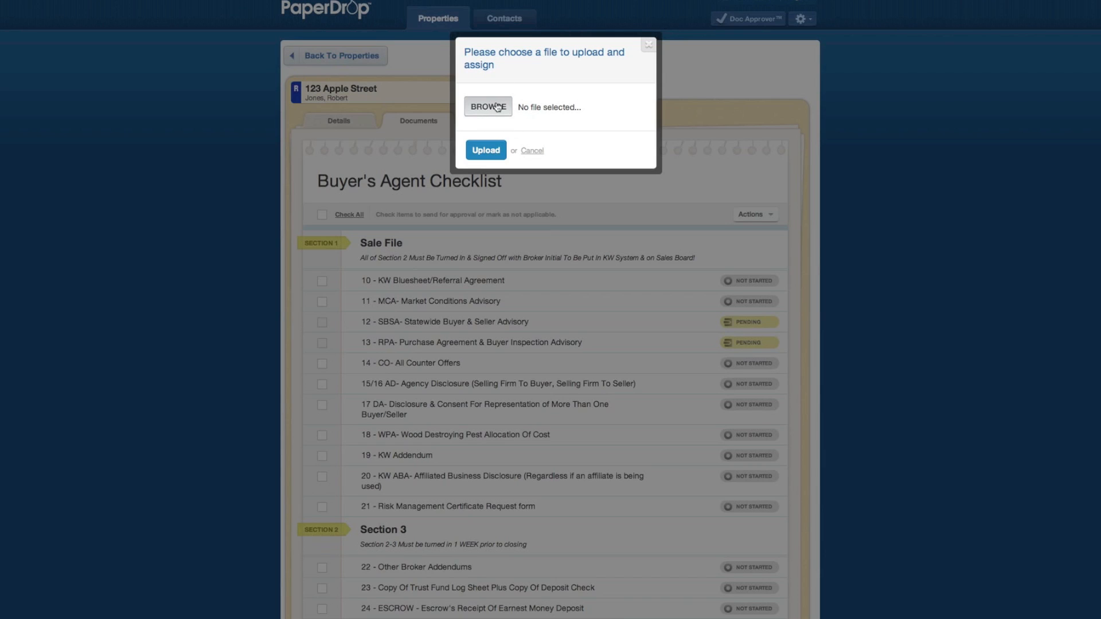
pyautogui.click(487, 107)
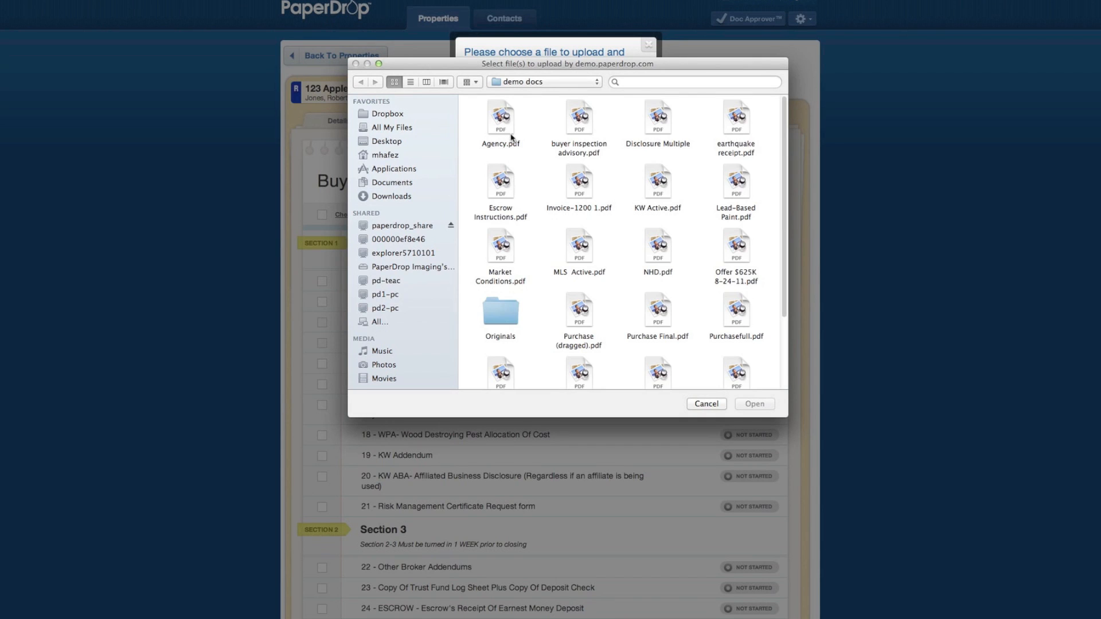
pyautogui.doubleClick(658, 123)
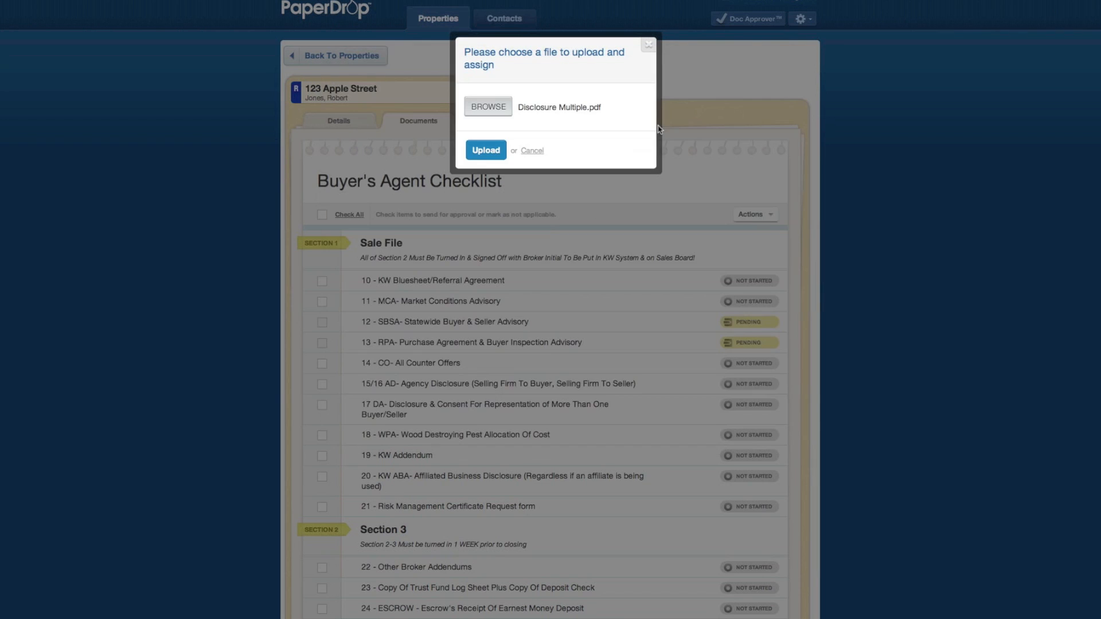
pyautogui.click(487, 151)
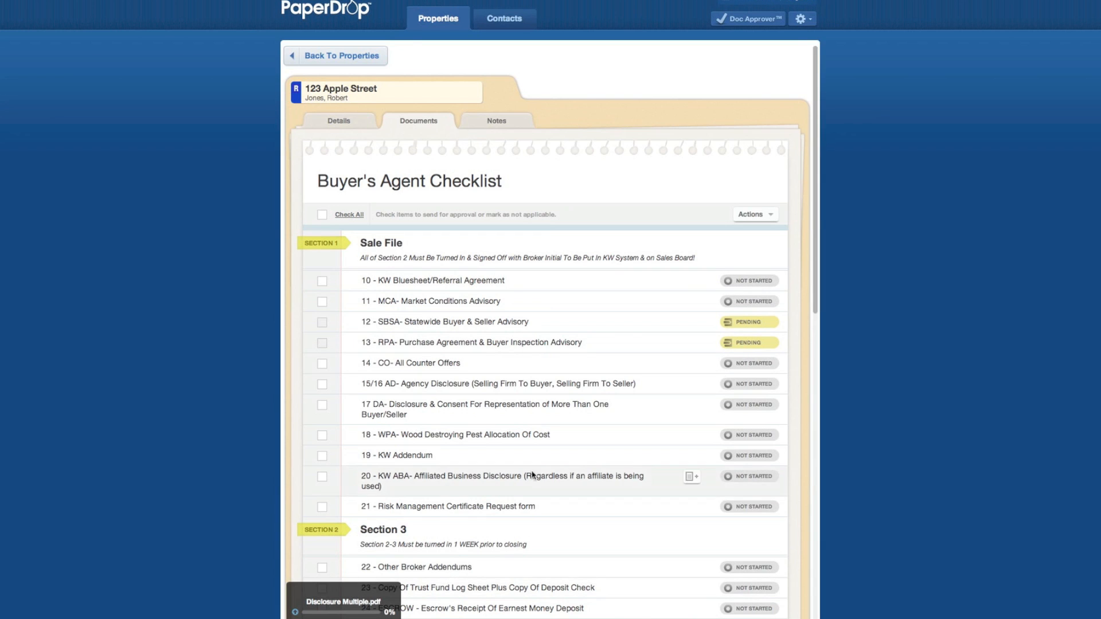
pyautogui.scroll(-3, 577, 407)
pyautogui.scroll(2, 577, 407)
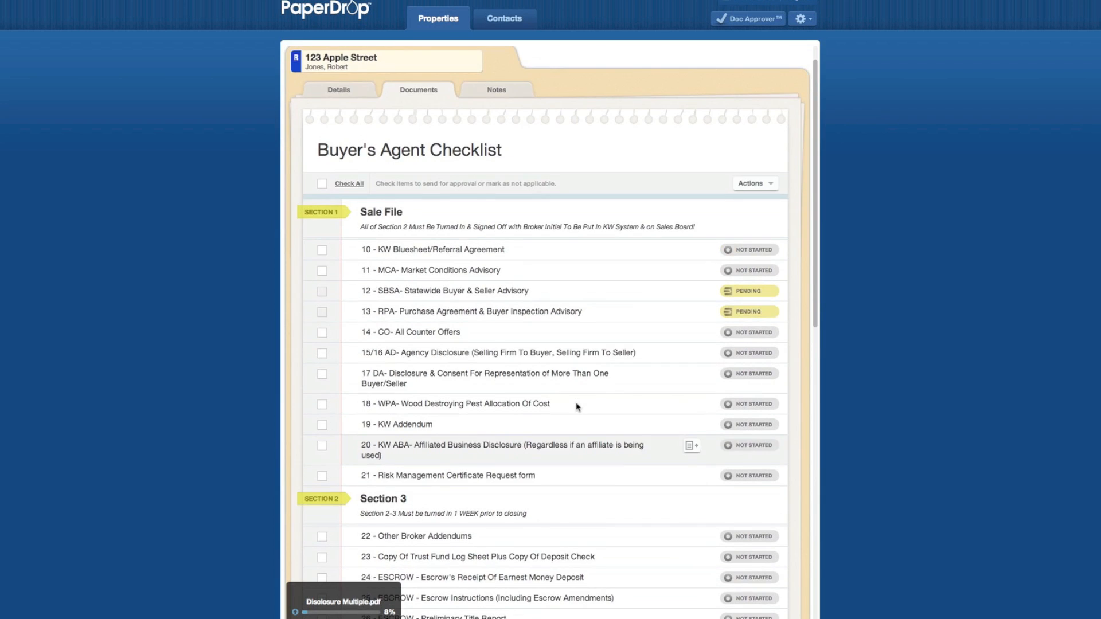
pyautogui.scroll(-2, 577, 407)
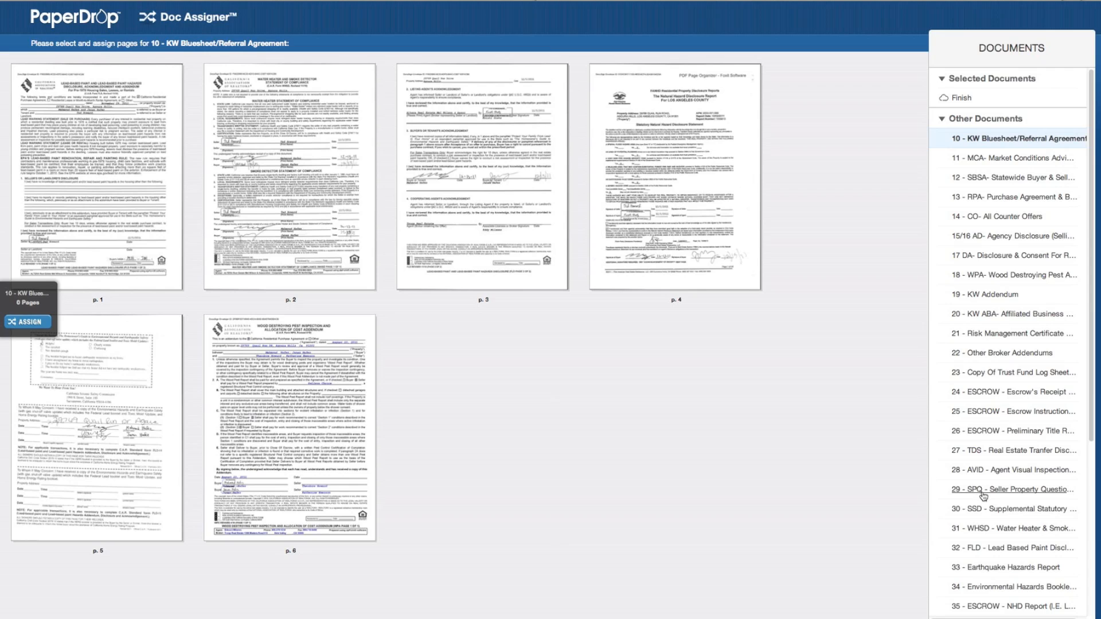
# - Assign page 1 of the PDF to 32 - FLD
pyautogui.click(1013, 549)
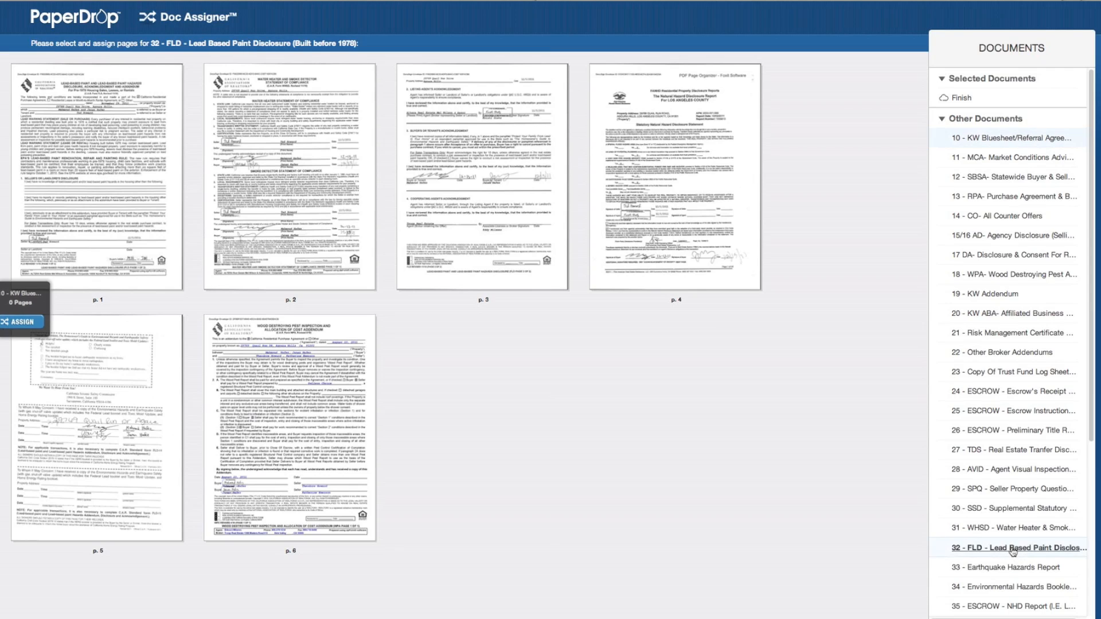
pyautogui.click(109, 160)
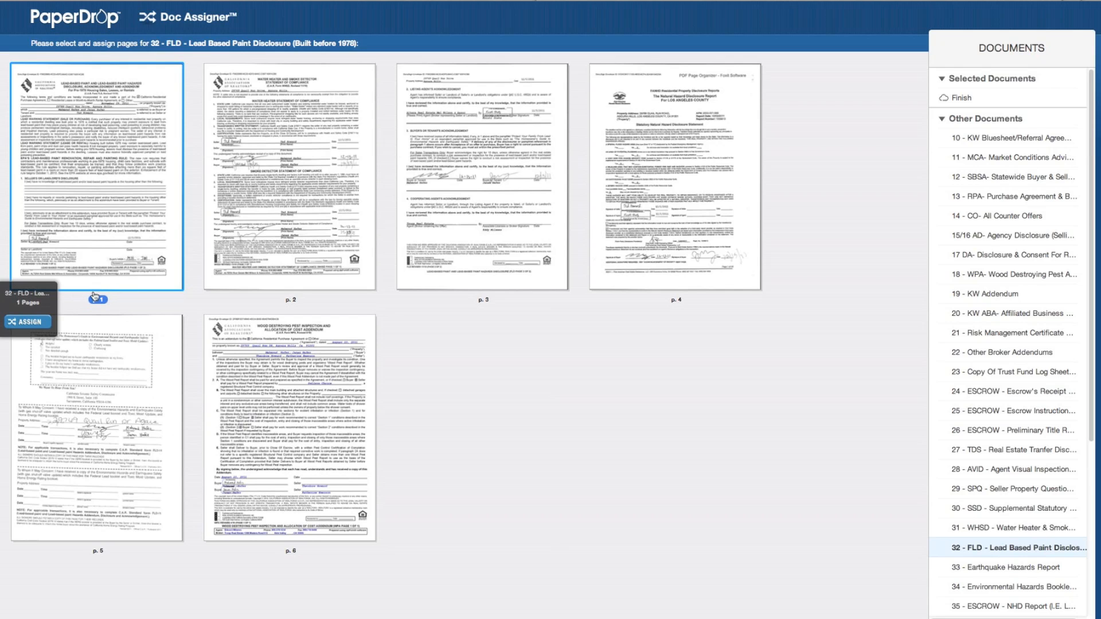
pyautogui.click(35, 322)
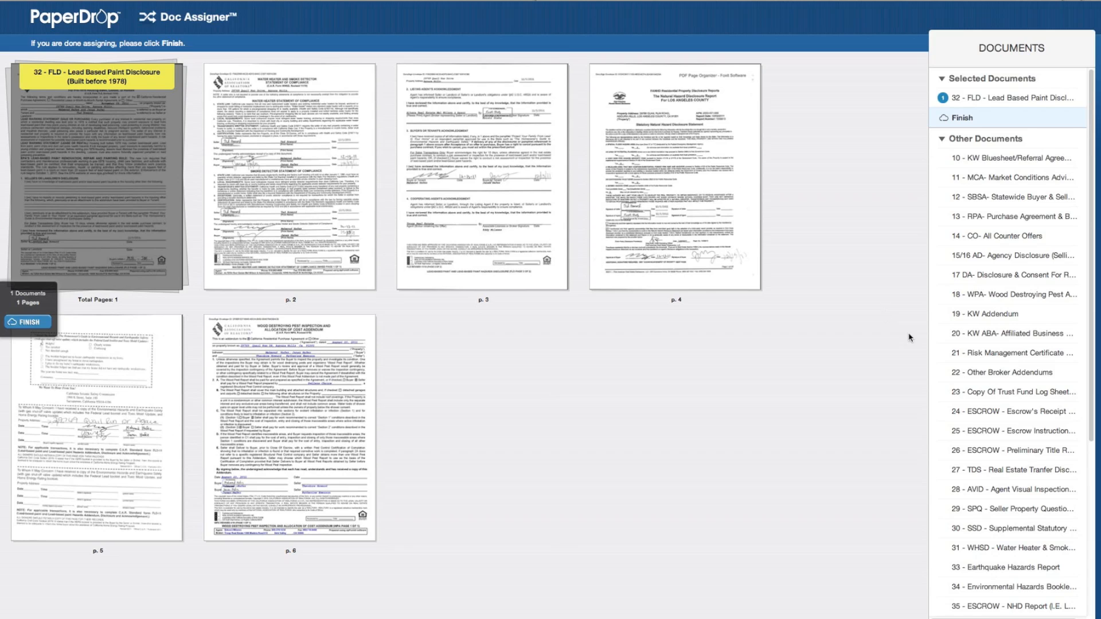
# - Assign pages 2 and 3 to 31 - WHSD
pyautogui.click(1020, 551)
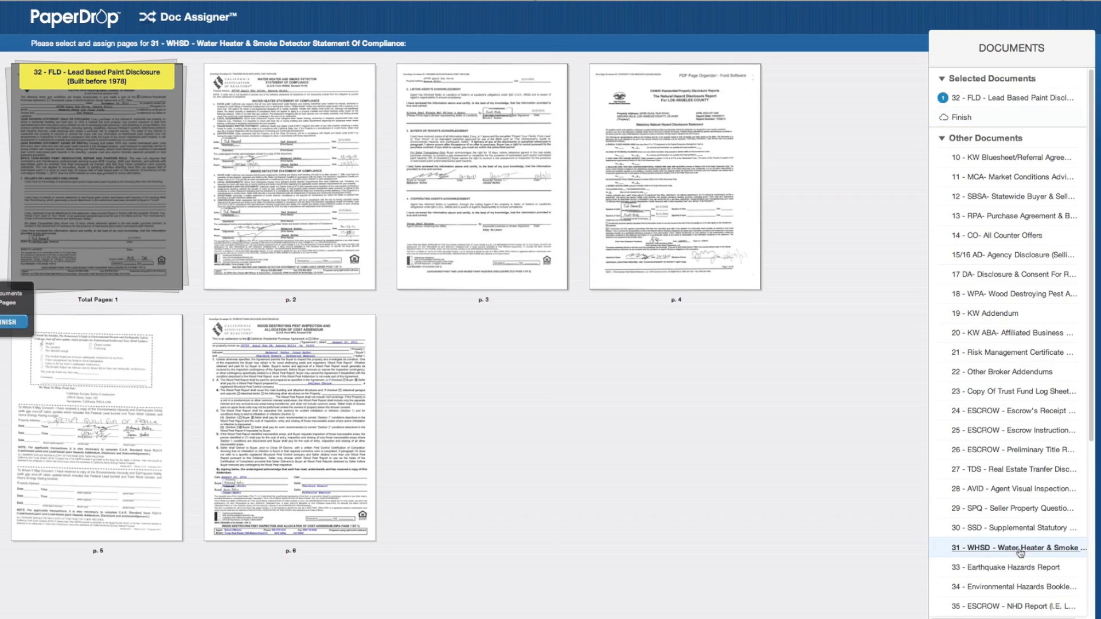
pyautogui.click(250, 121)
pyautogui.click(459, 120)
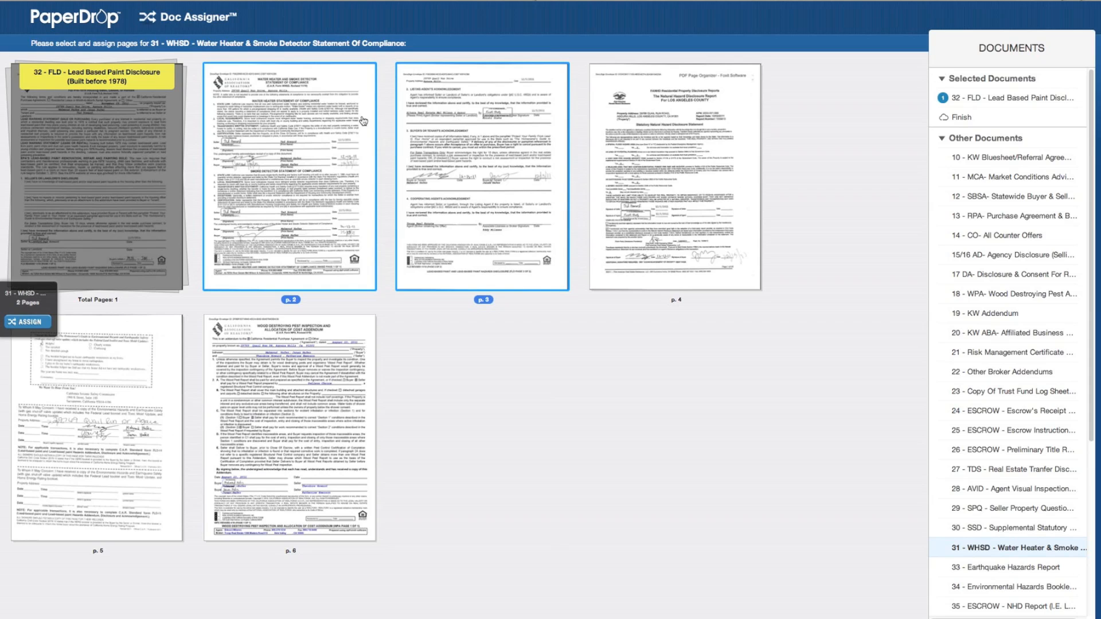
pyautogui.click(35, 323)
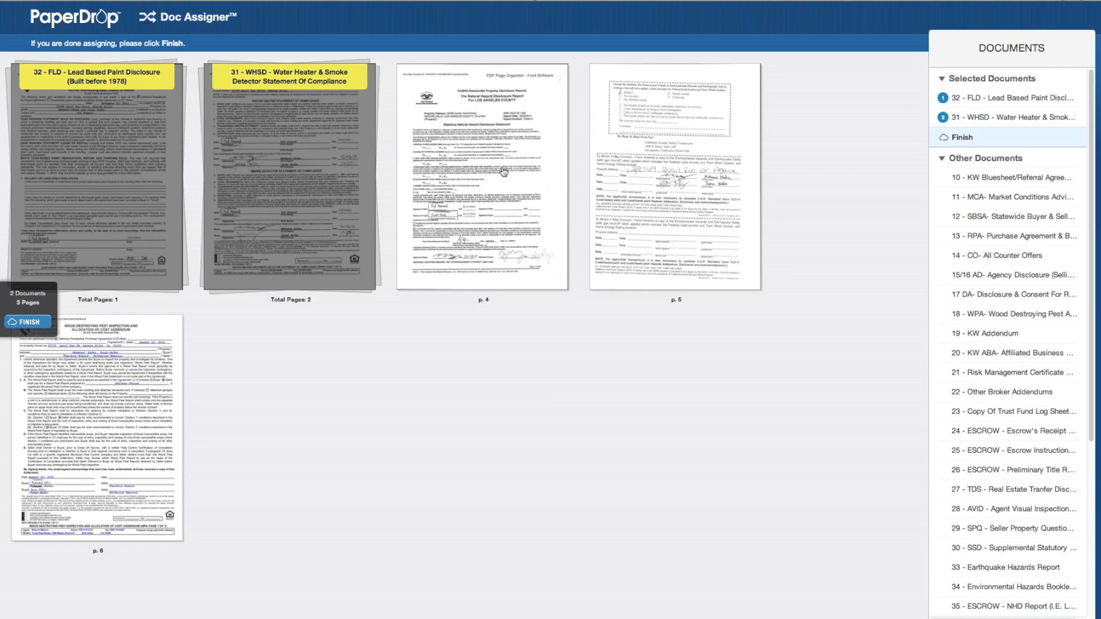
# - Assign pages 4 and 5 to 33 - Earthquake Hazards Report
pyautogui.click(489, 146)
pyautogui.keyDown('shift'); pyautogui.click(650, 171); pyautogui.keyUp('shift')
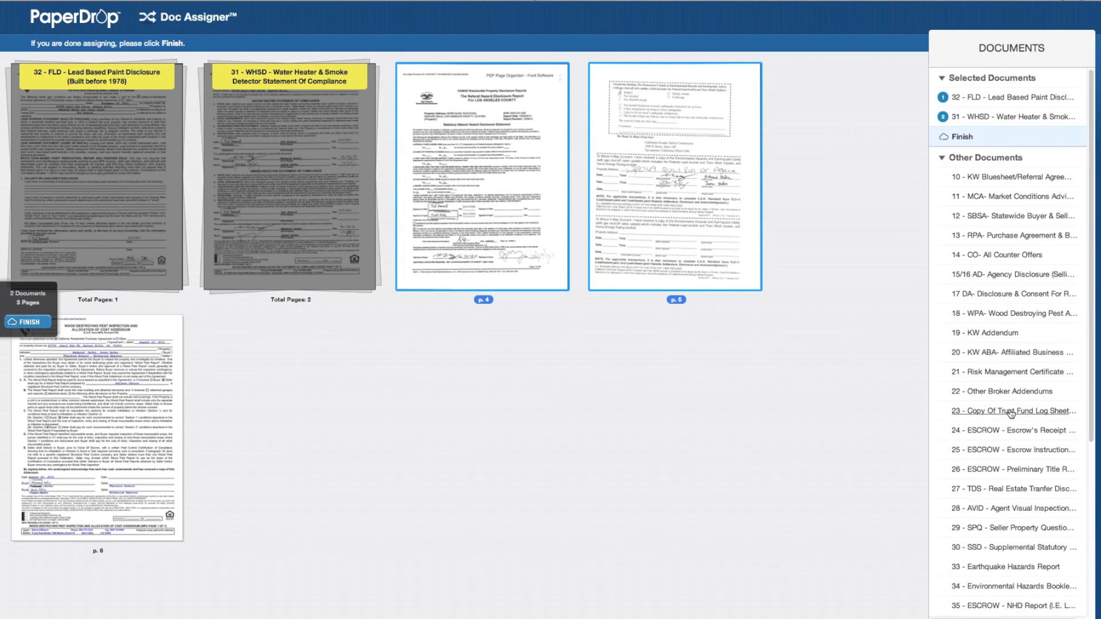
pyautogui.scroll(-5, 1010, 414)
pyautogui.scroll(-3, 1010, 414)
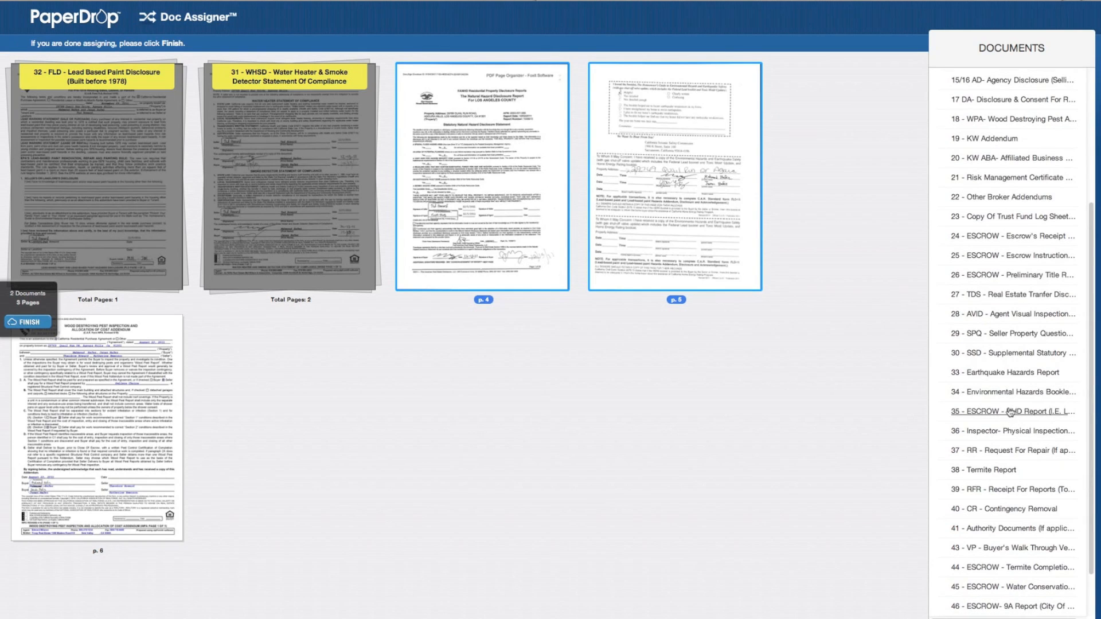
pyautogui.click(999, 374)
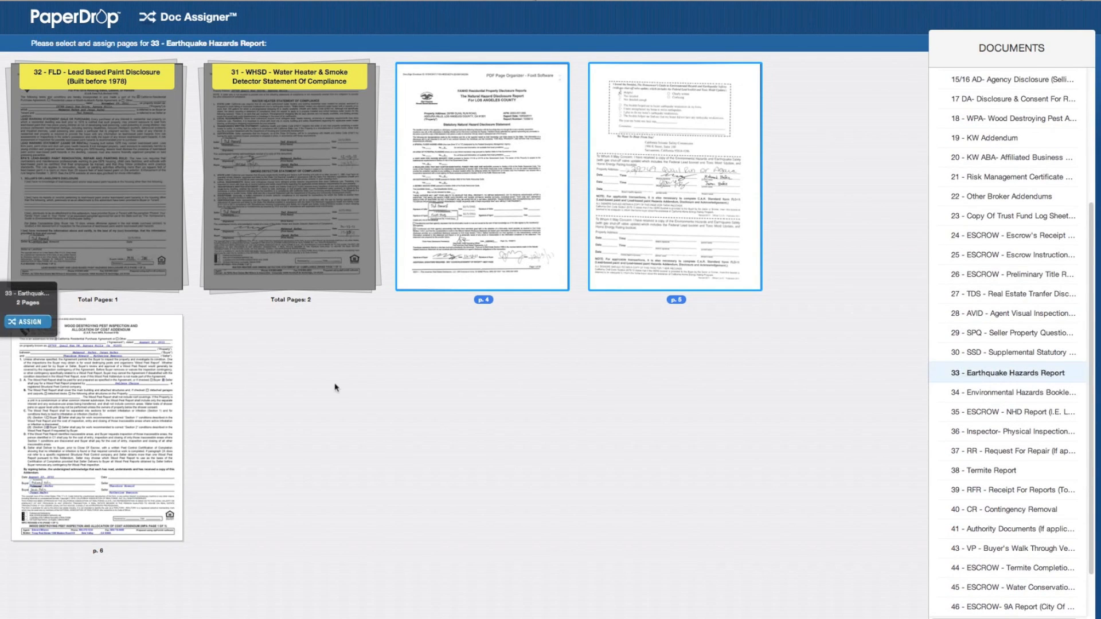
pyautogui.click(27, 323)
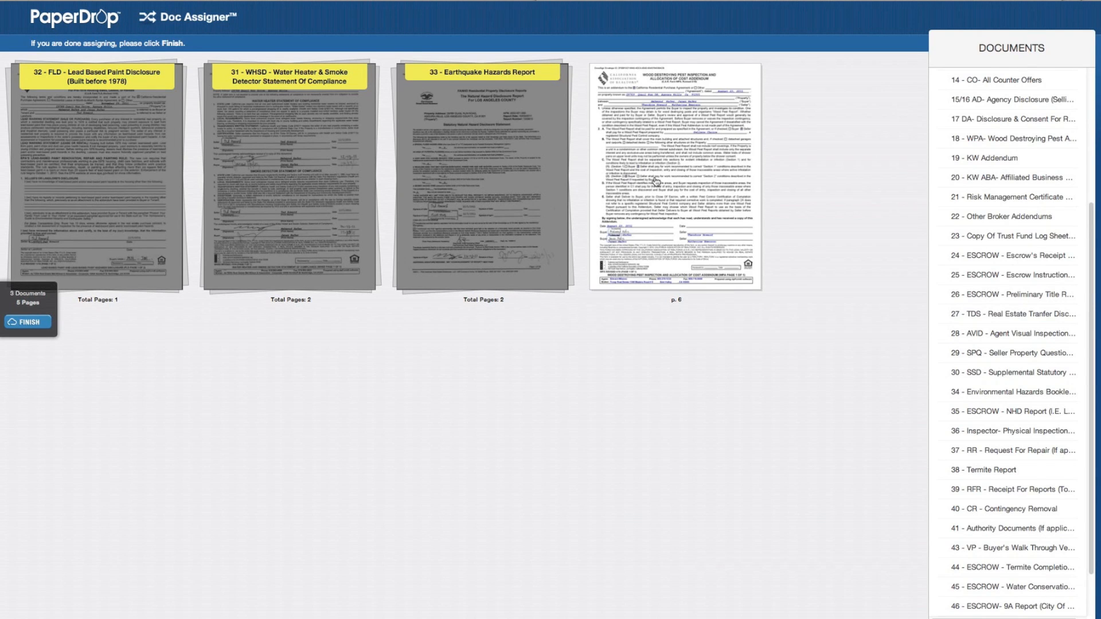
# - Assign page 6 to 18 - WPA and request to finish assigning
pyautogui.click(663, 166)
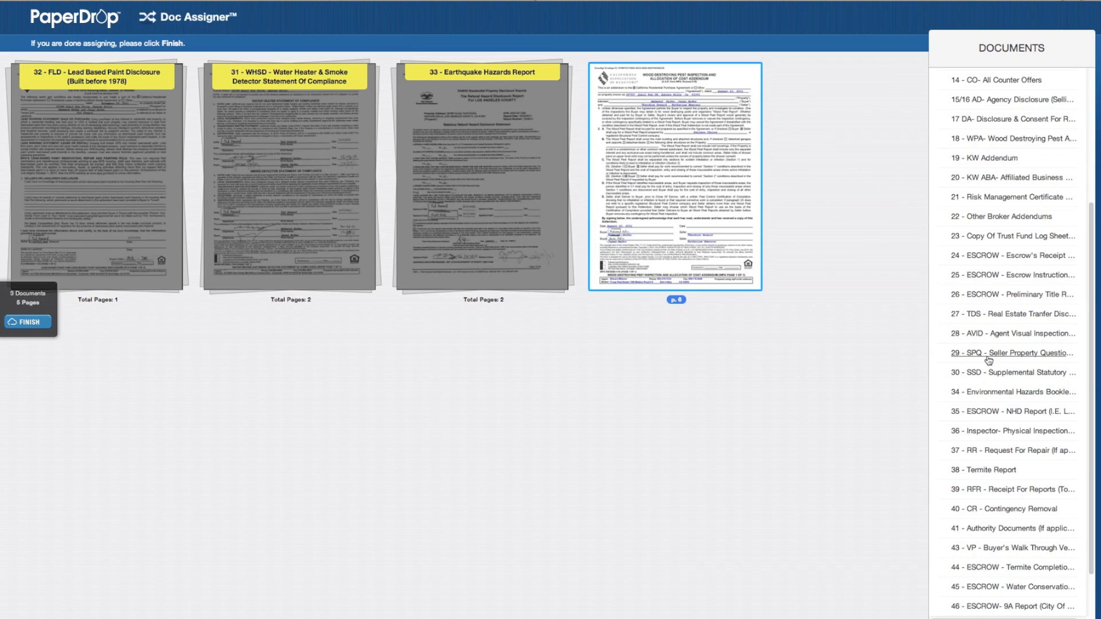
pyautogui.click(1003, 144)
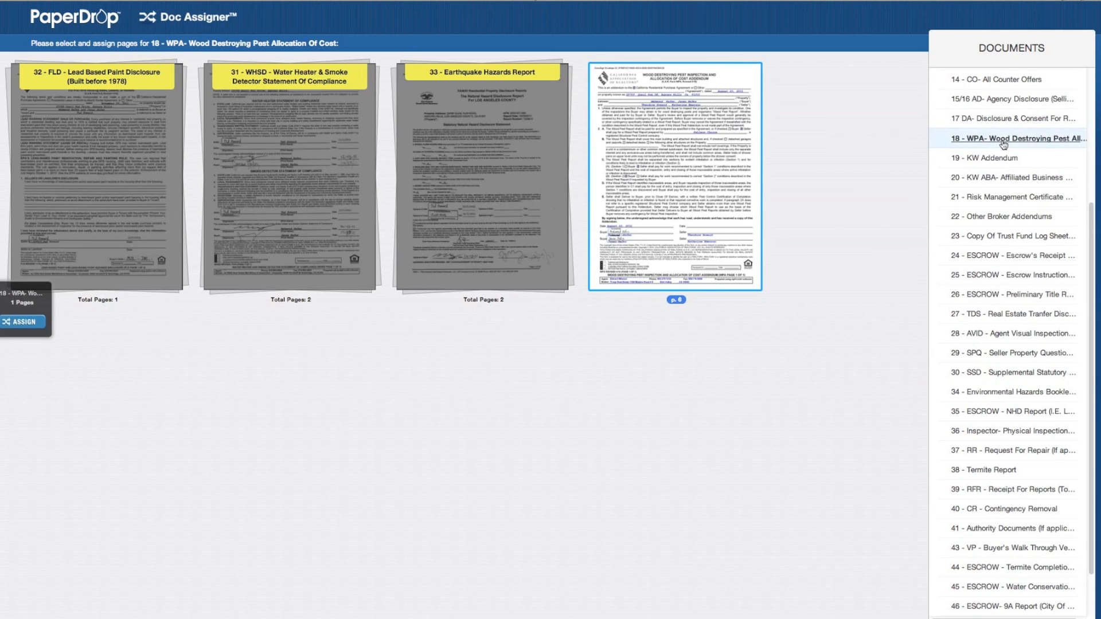
pyautogui.click(26, 321)
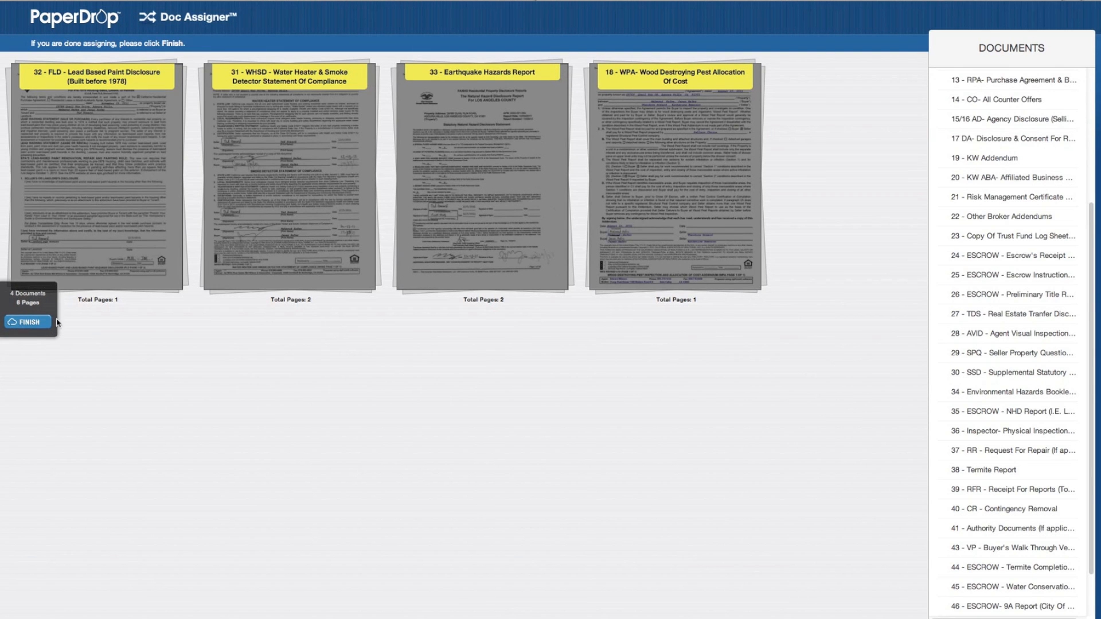
pyautogui.click(28, 322)
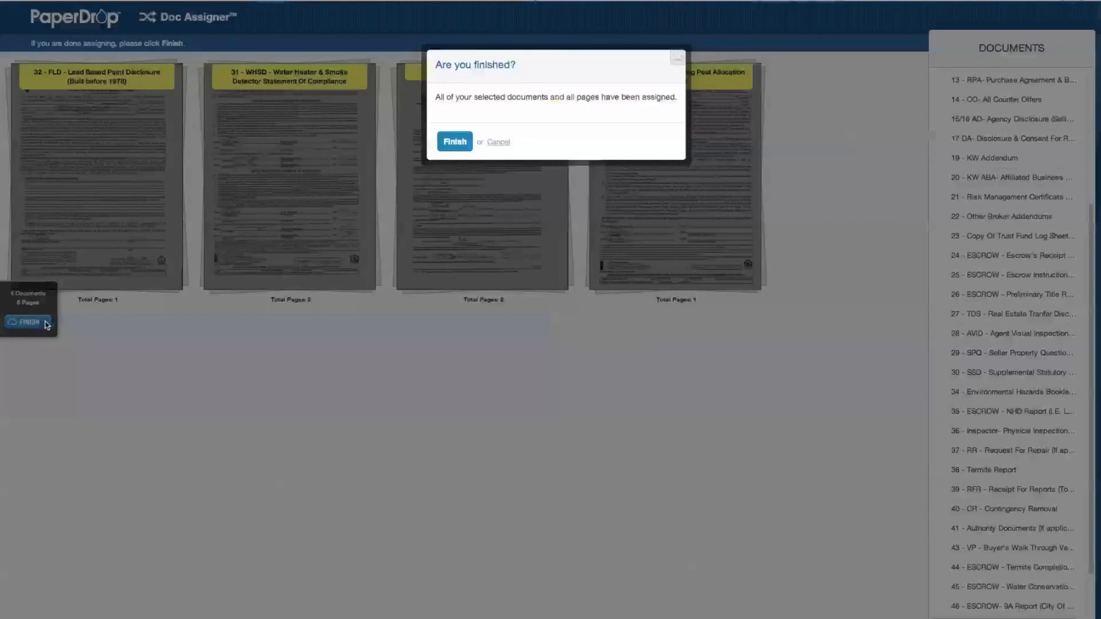
pyautogui.click(452, 145)
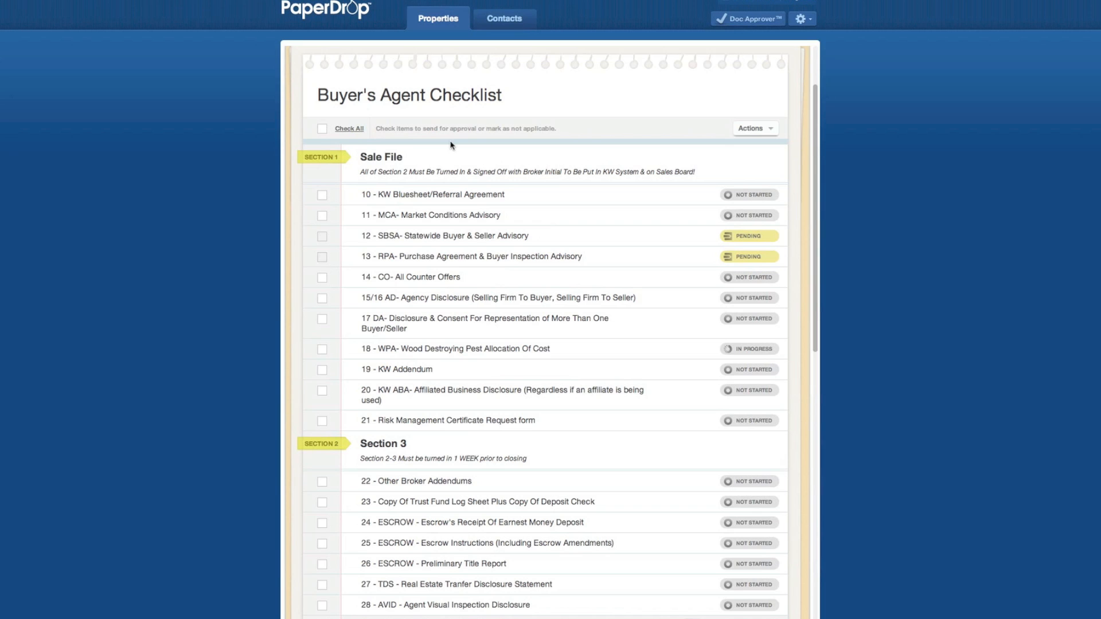
# - Expand item 18 - WPA and view its attached Disclosure Multiple.pdf pest inspection addendum
pyautogui.scroll(-1, 477, 211)
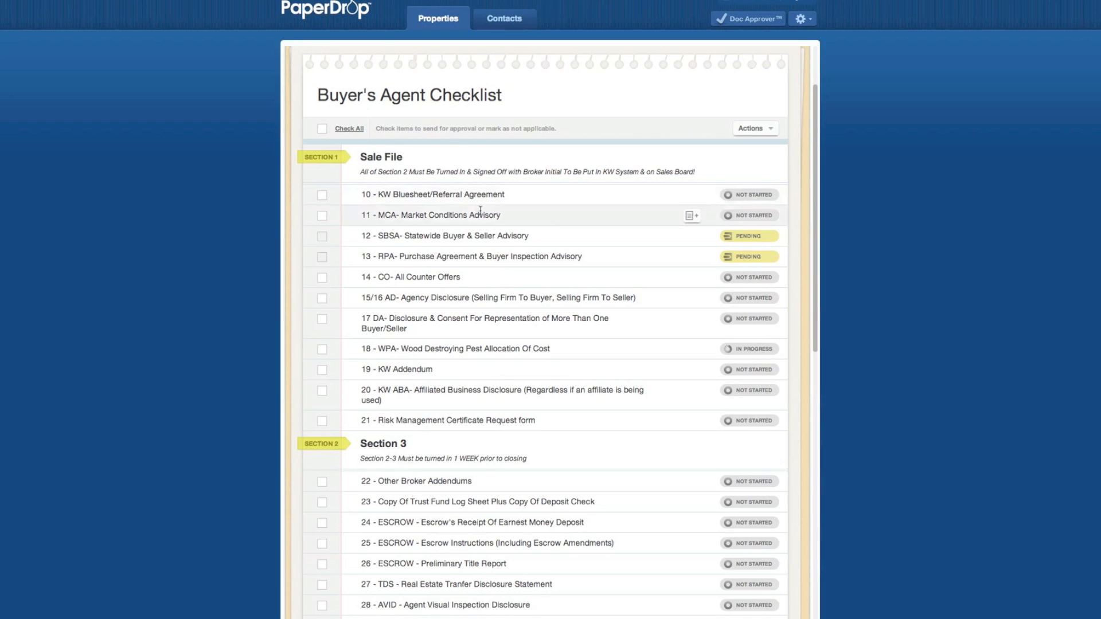
pyautogui.scroll(-3, 480, 213)
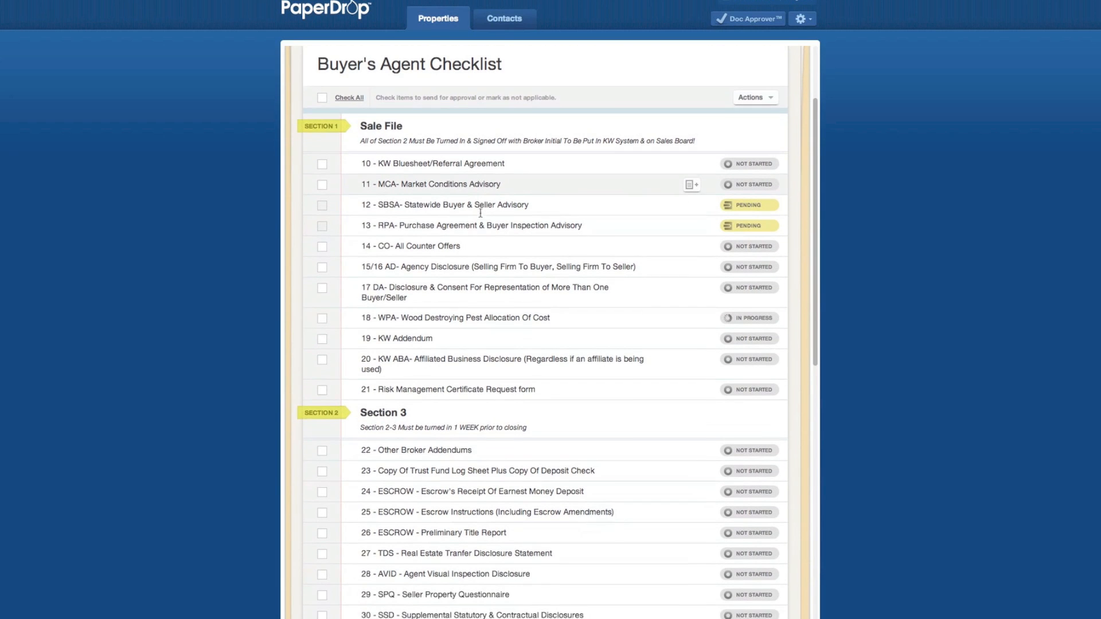
pyautogui.click(545, 286)
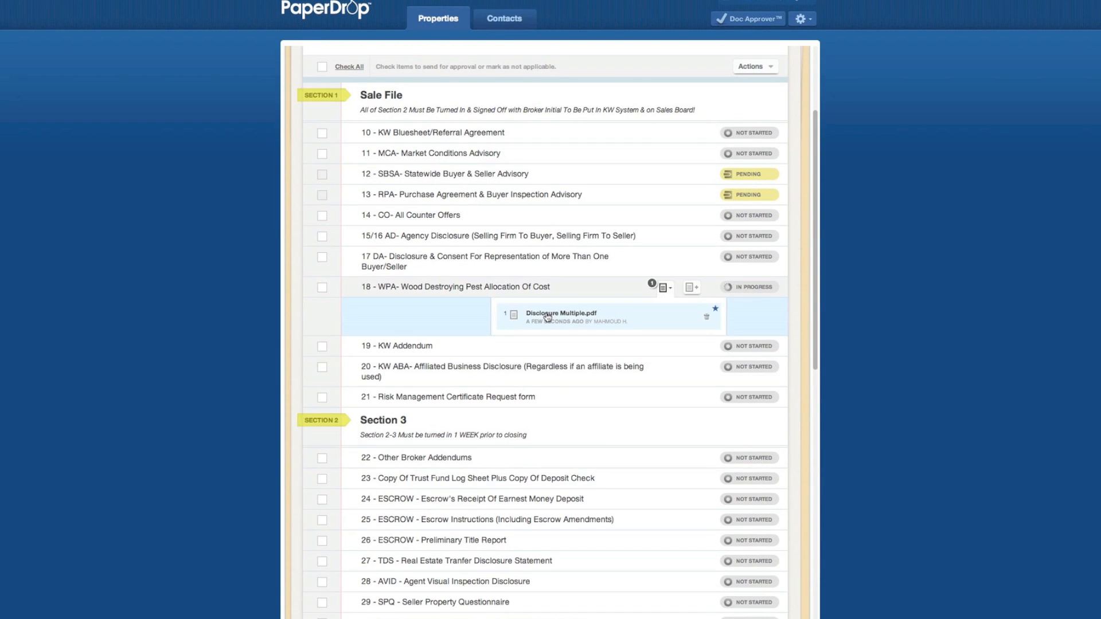
pyautogui.click(547, 315)
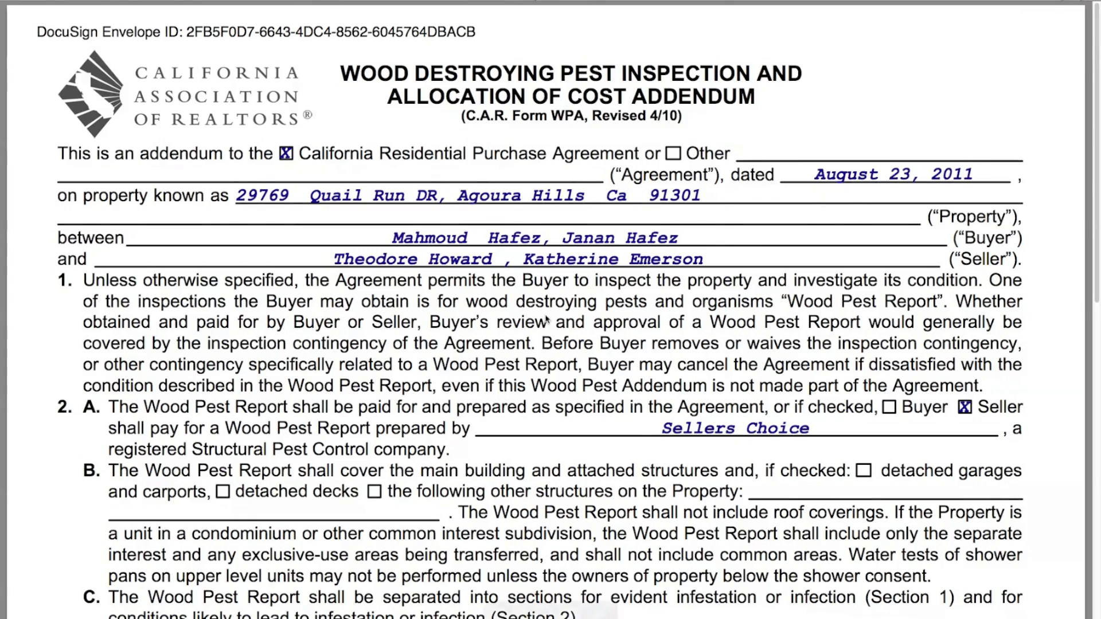
pyautogui.scroll(-8, 546, 318)
pyautogui.scroll(-4, 546, 319)
pyautogui.scroll(8, 547, 316)
pyautogui.scroll(3, 546, 316)
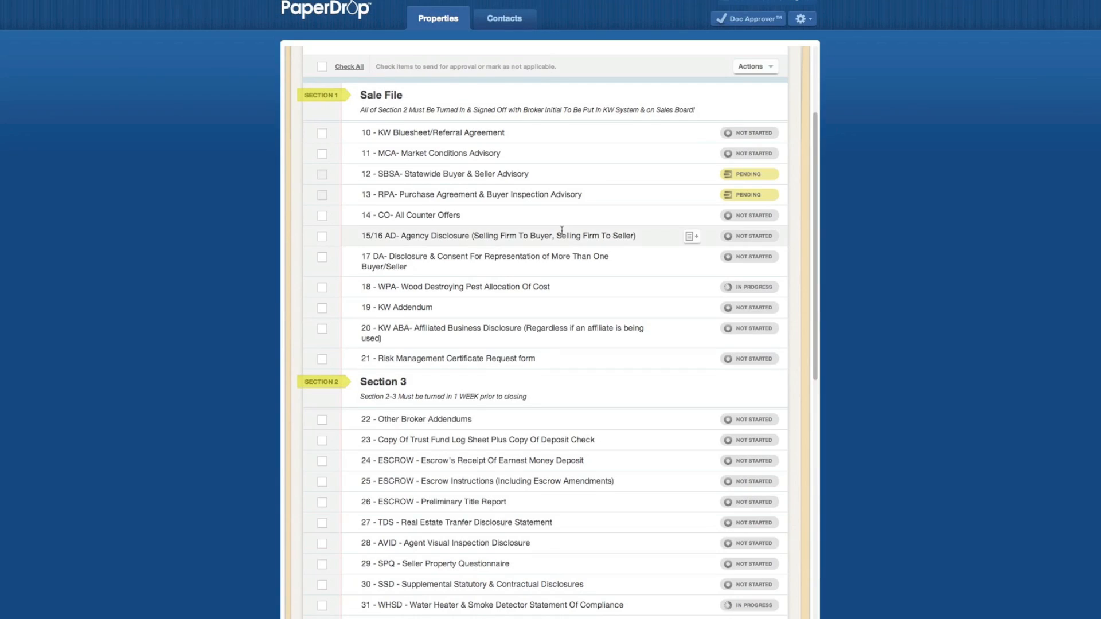
# - Tick items 18, 31, 32 and 33, then send all four for approval
pyautogui.scroll(-3, 562, 233)
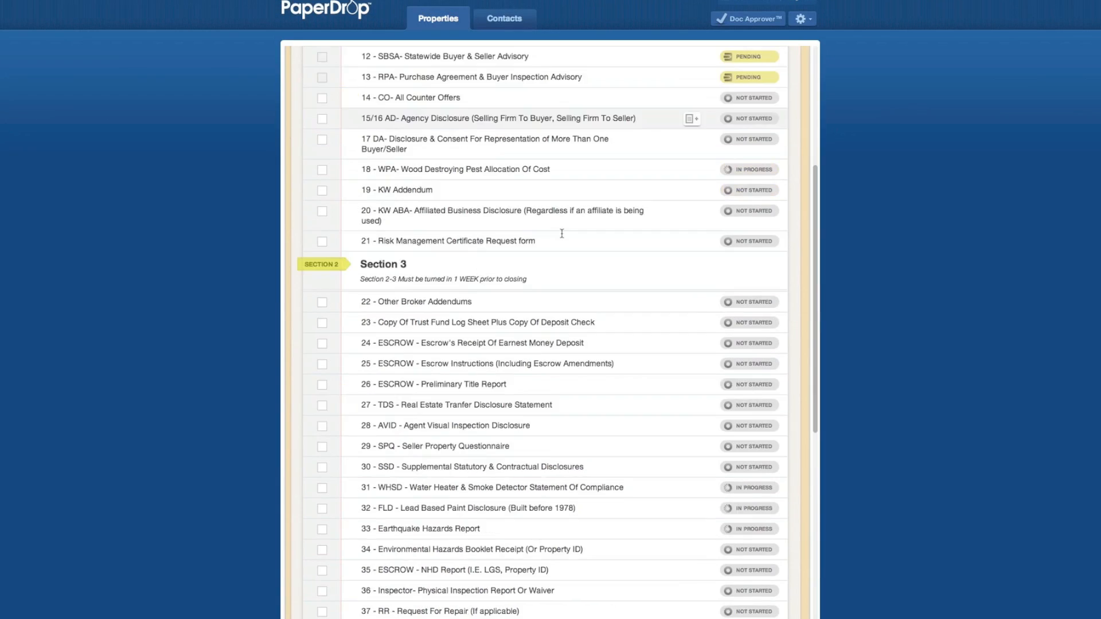
pyautogui.scroll(-10, 561, 234)
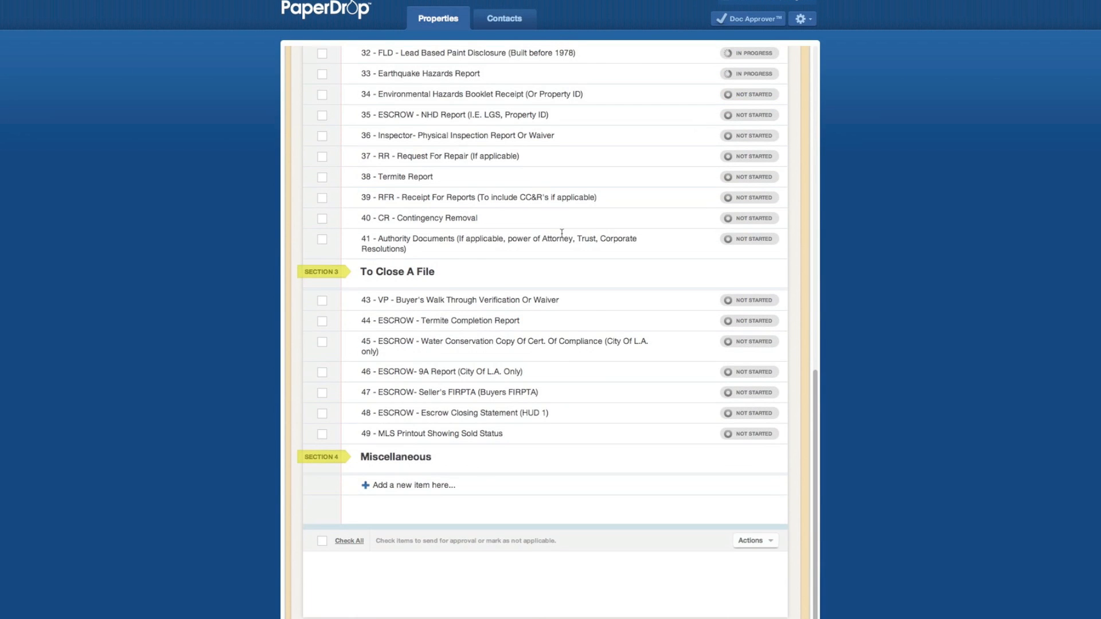
pyautogui.scroll(8, 561, 236)
pyautogui.scroll(8, 561, 237)
pyautogui.scroll(-3, 559, 238)
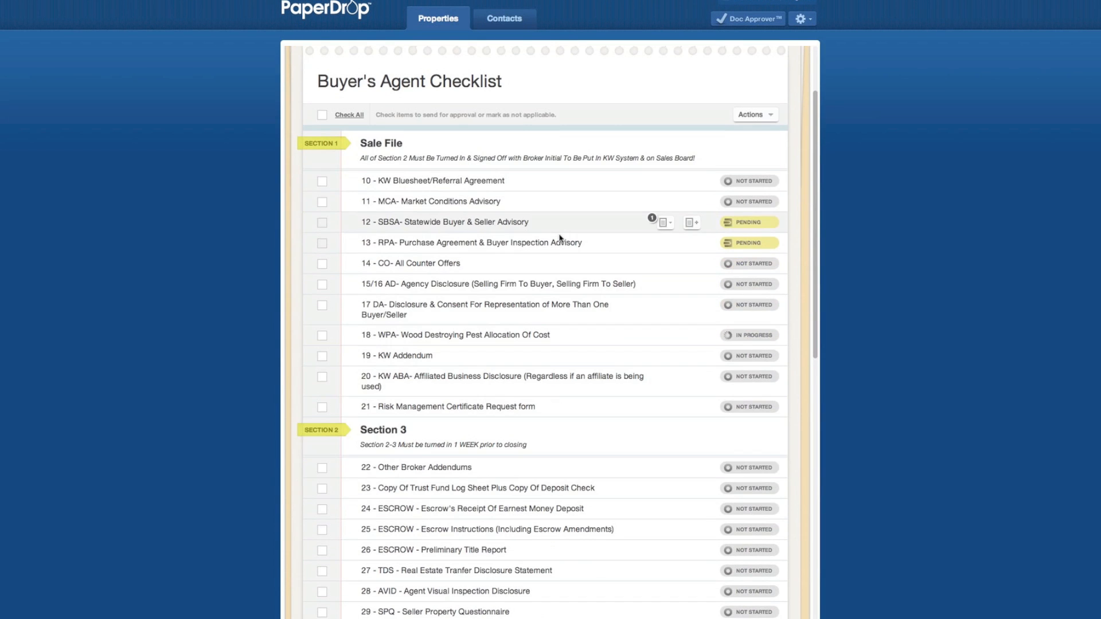
pyautogui.scroll(-1, 556, 239)
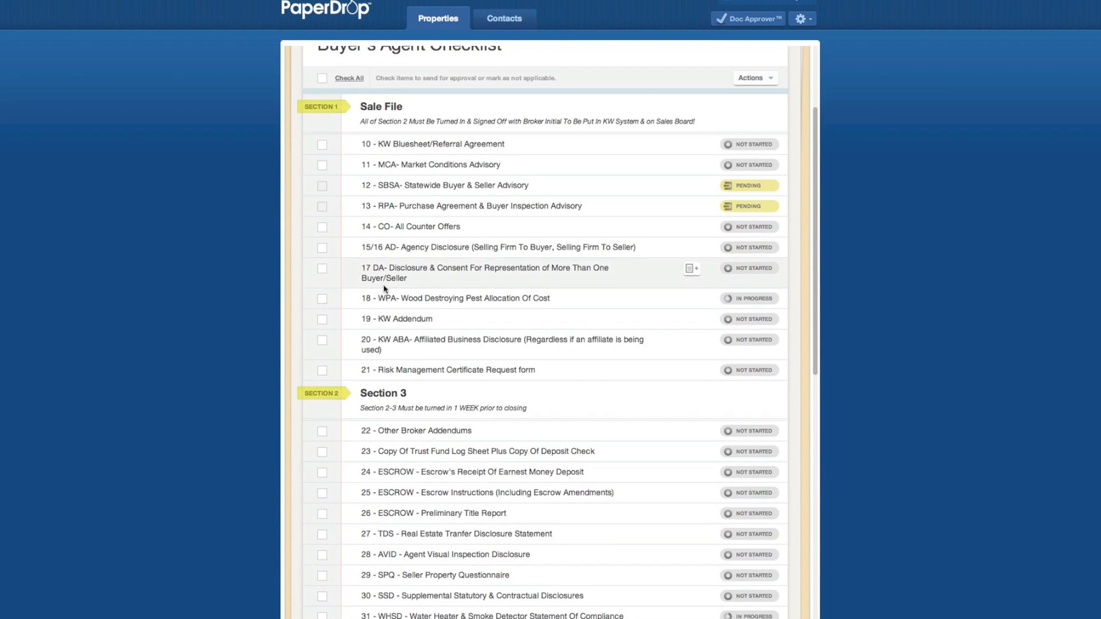
pyautogui.click(322, 298)
pyautogui.scroll(-4, 454, 393)
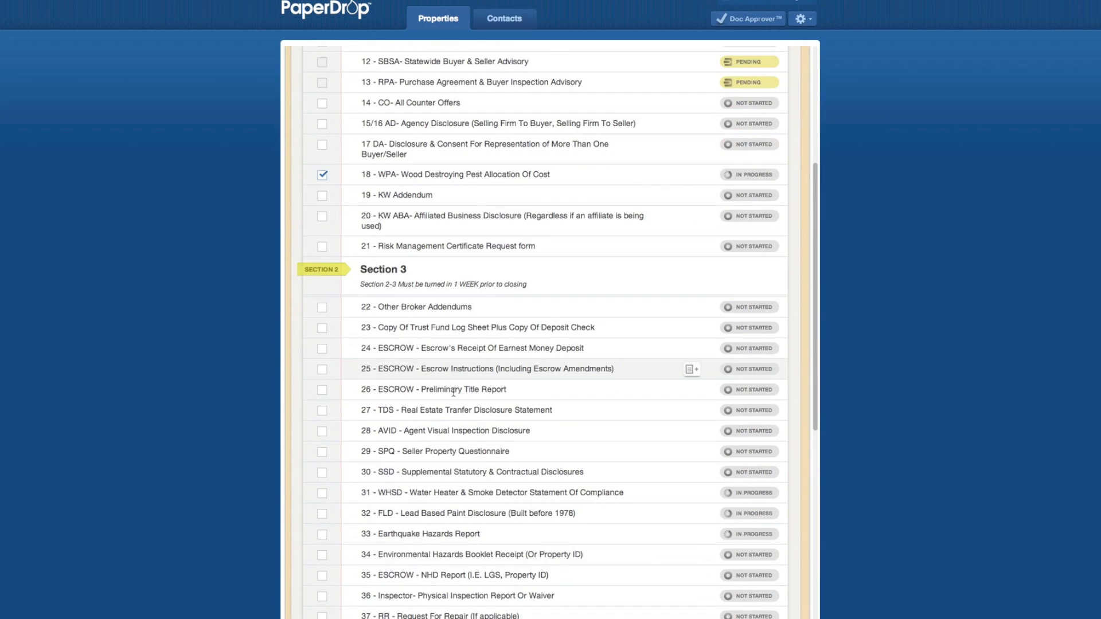
pyautogui.click(322, 493)
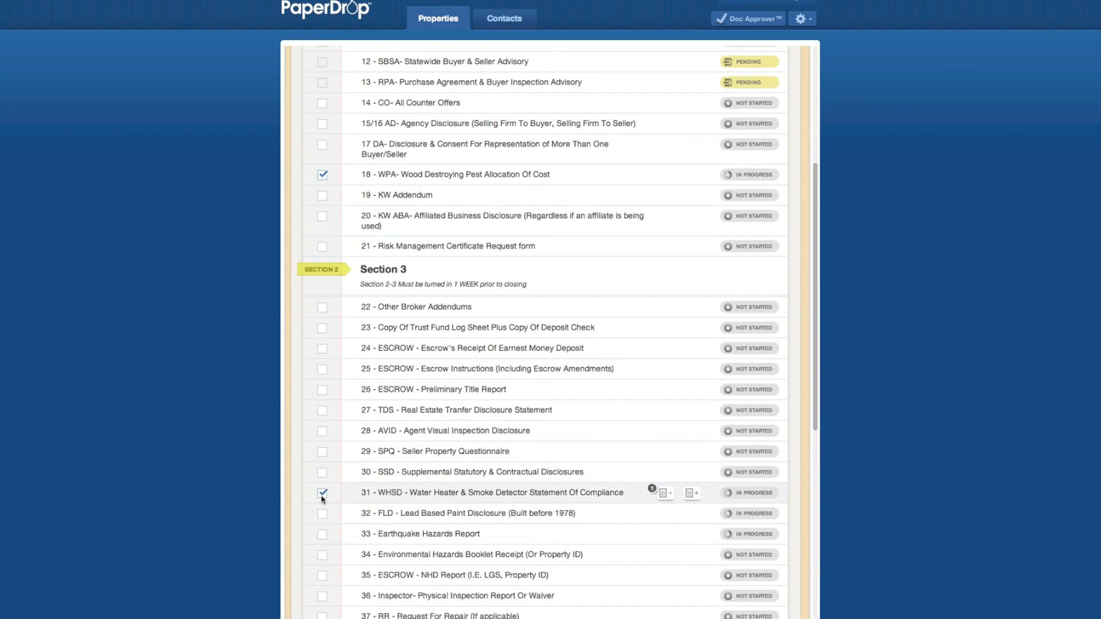
pyautogui.click(322, 514)
pyautogui.click(322, 535)
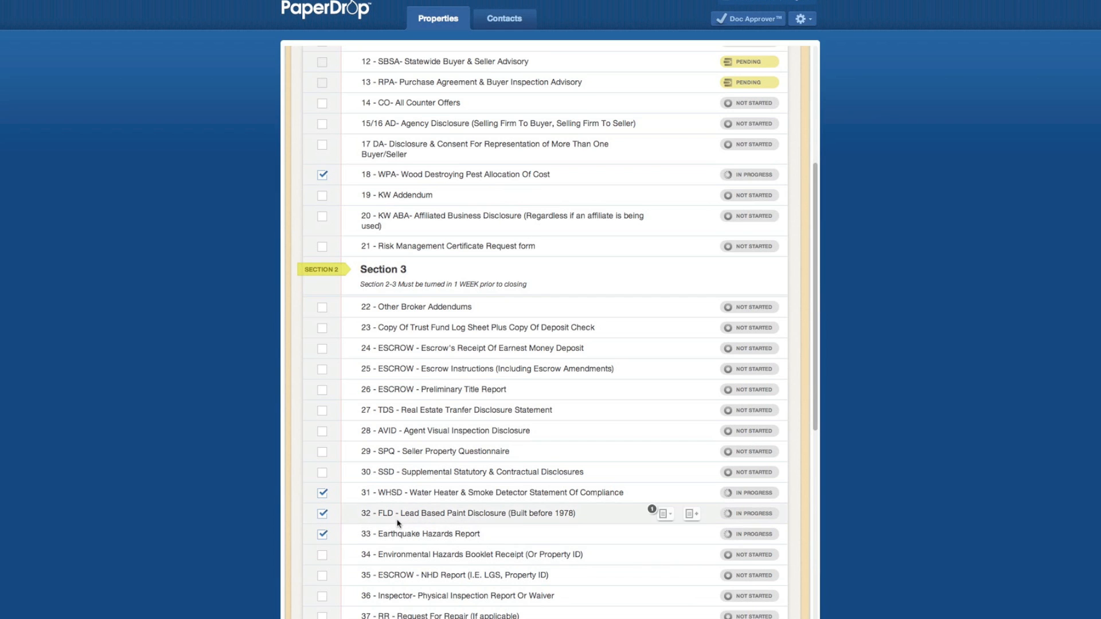
pyautogui.scroll(5, 397, 523)
pyautogui.click(456, 172)
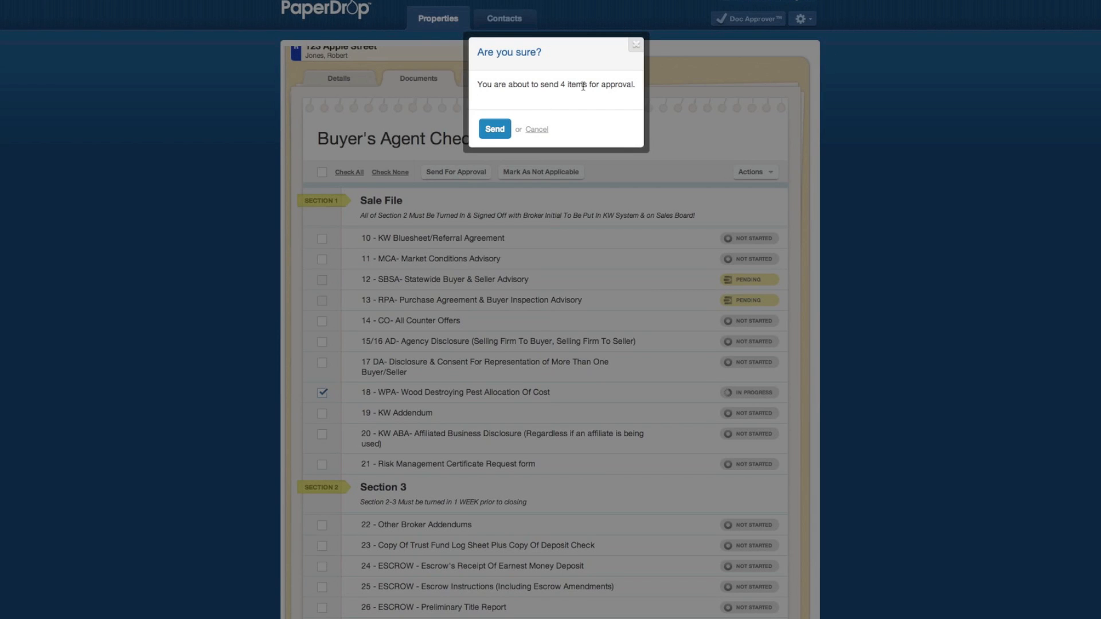
pyautogui.click(491, 132)
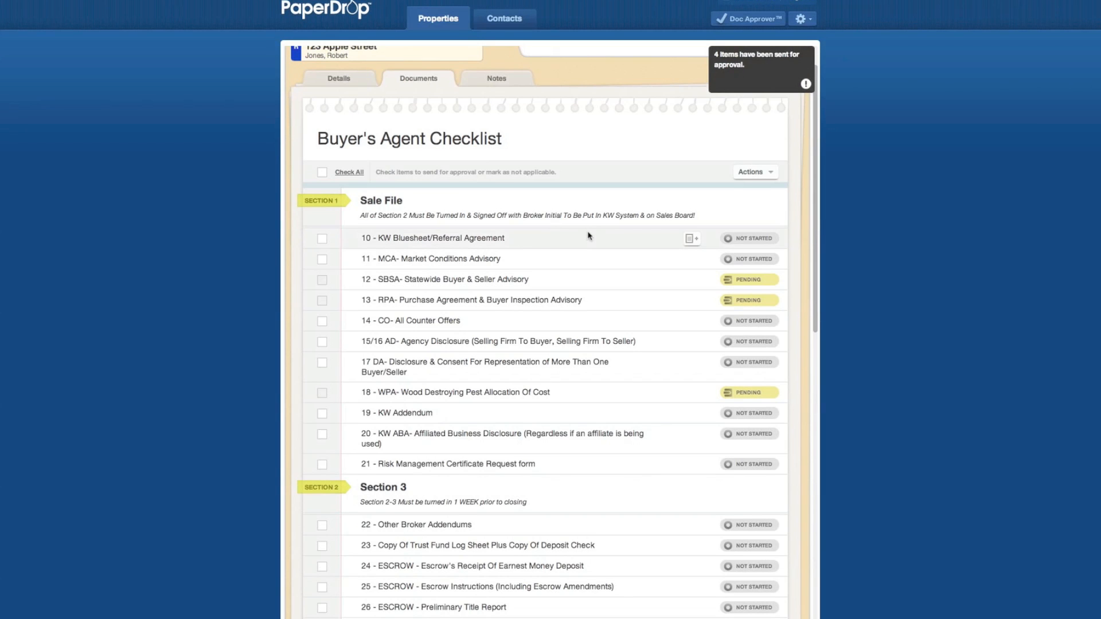
pyautogui.scroll(-2, 589, 235)
pyautogui.scroll(-4, 589, 235)
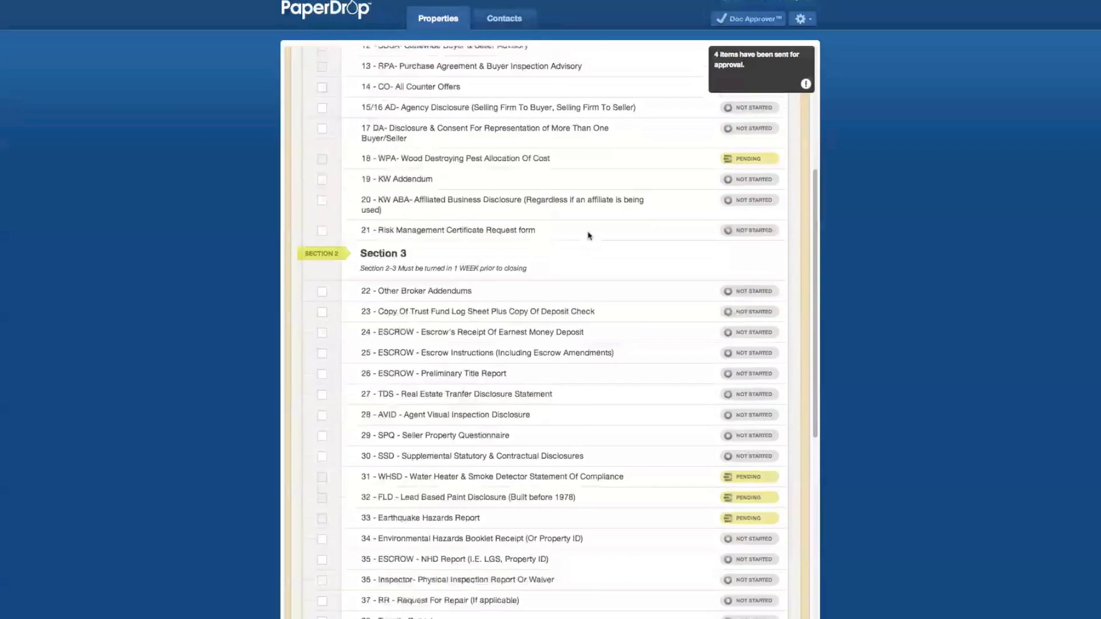
pyautogui.scroll(5, 589, 235)
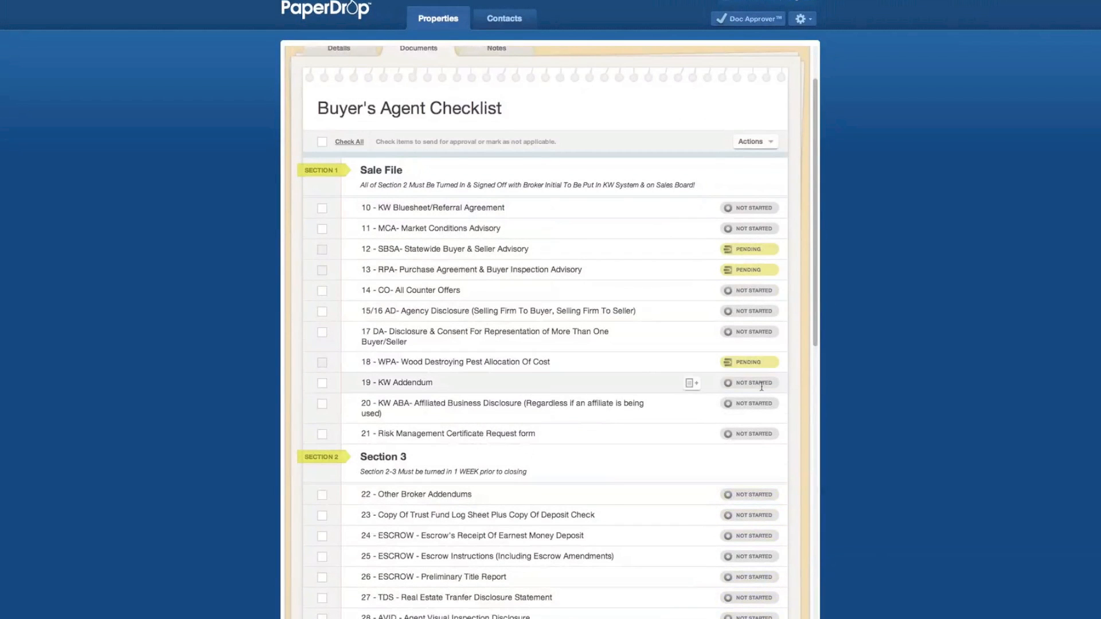
pyautogui.scroll(-3, 765, 380)
pyautogui.scroll(-9, 764, 379)
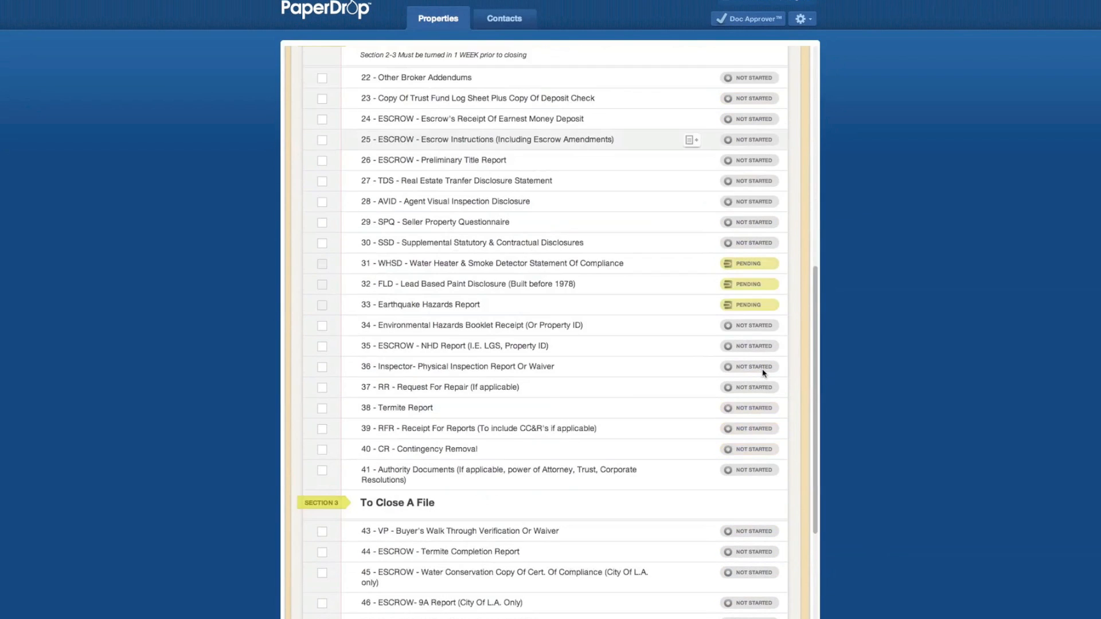
pyautogui.scroll(-6, 763, 372)
pyautogui.scroll(5, 763, 373)
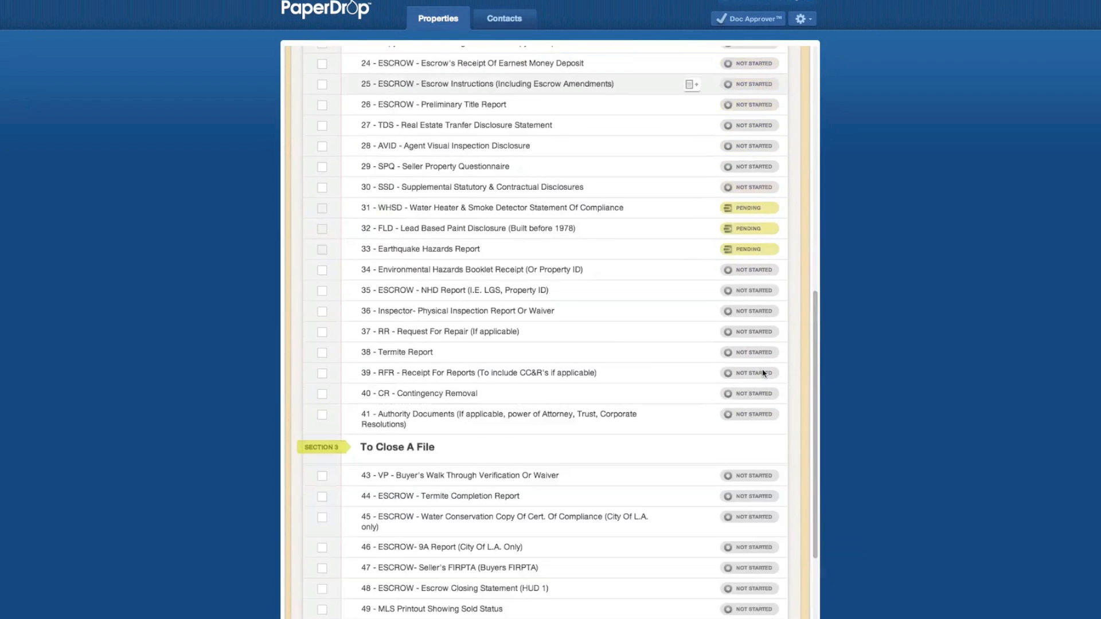
pyautogui.scroll(14, 763, 373)
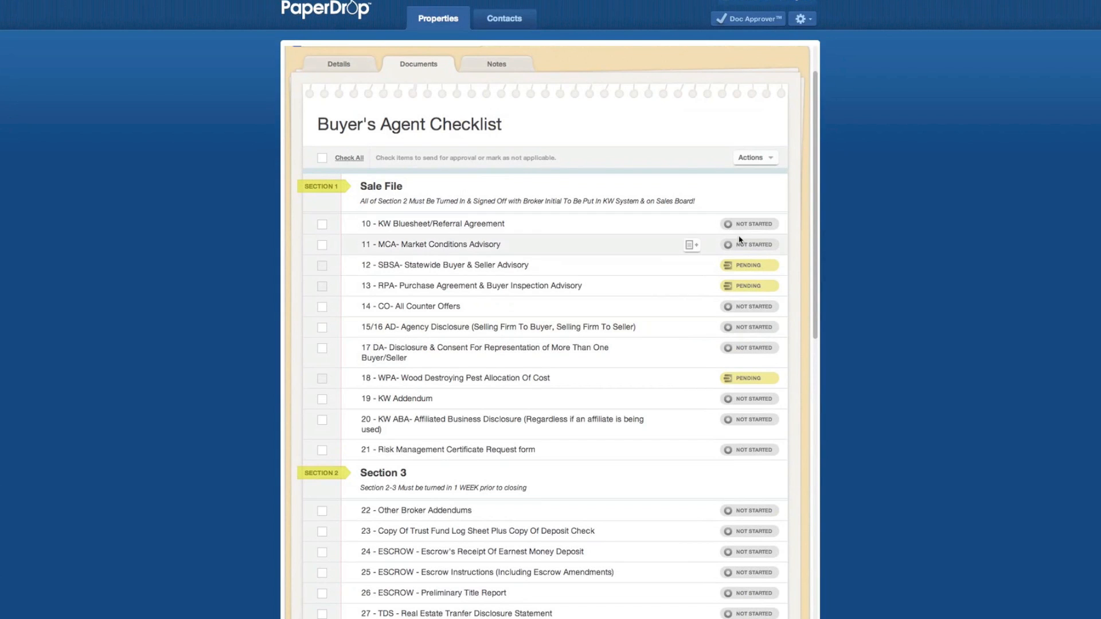
pyautogui.scroll(-1, 741, 266)
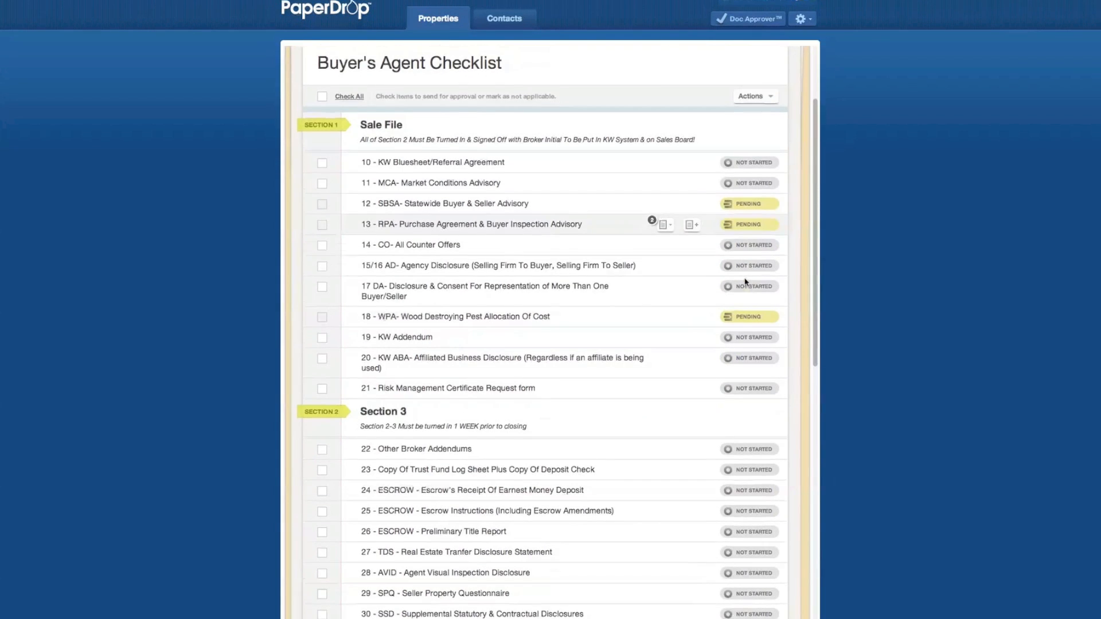
pyautogui.scroll(2, 746, 278)
pyautogui.scroll(1, 746, 279)
pyautogui.scroll(-1, 746, 279)
pyautogui.scroll(1, 688, 246)
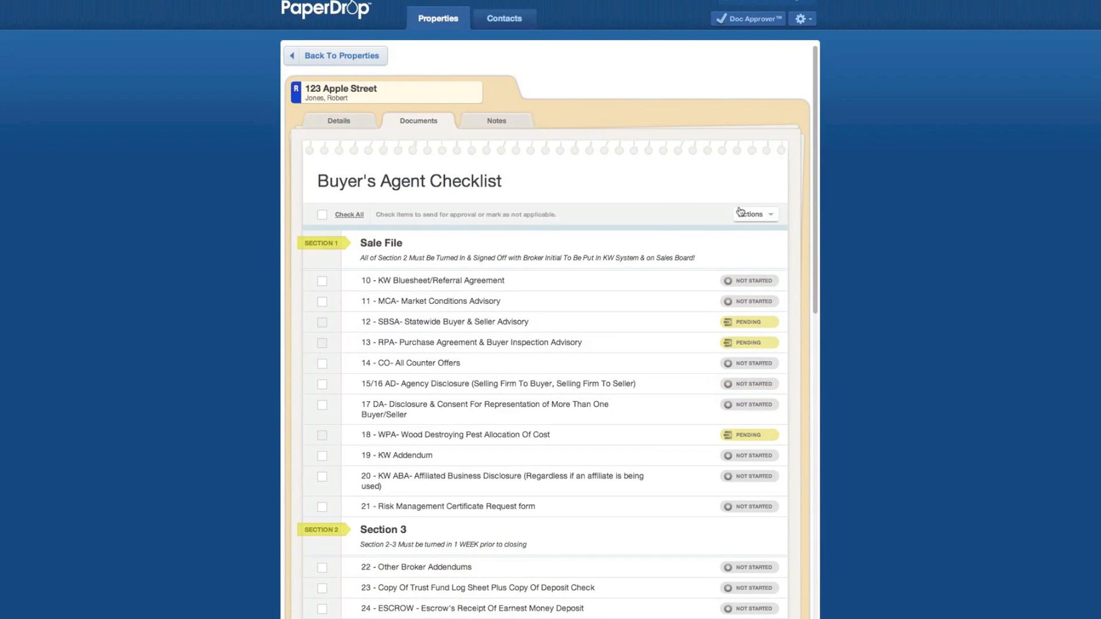
pyautogui.click(765, 216)
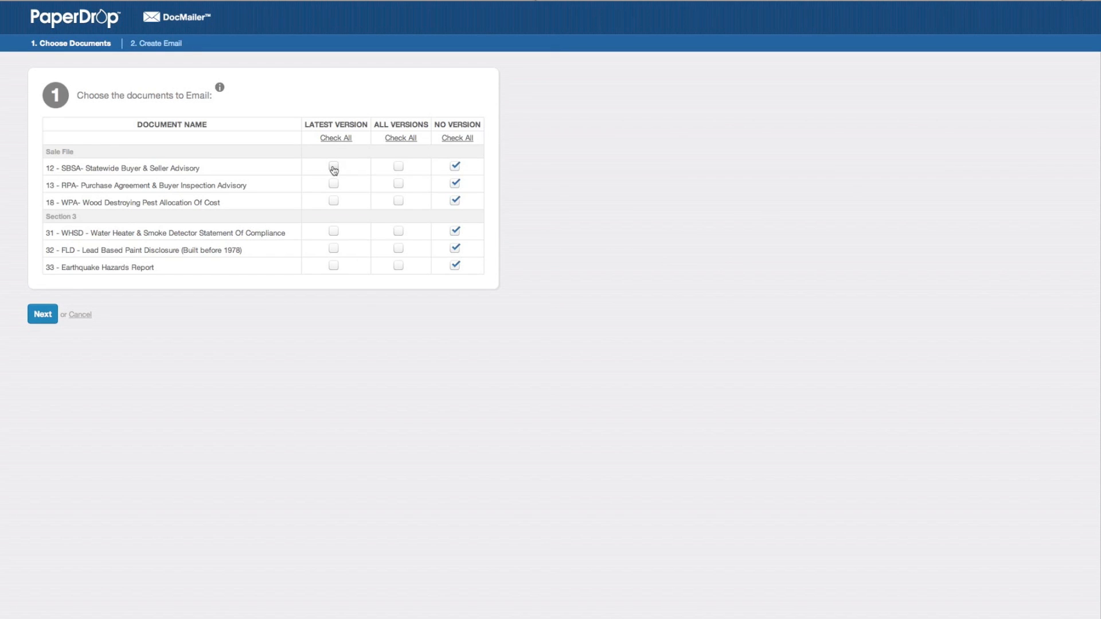
# - Proceed to the email form and fill in the client's suggested email address
pyautogui.click(44, 313)
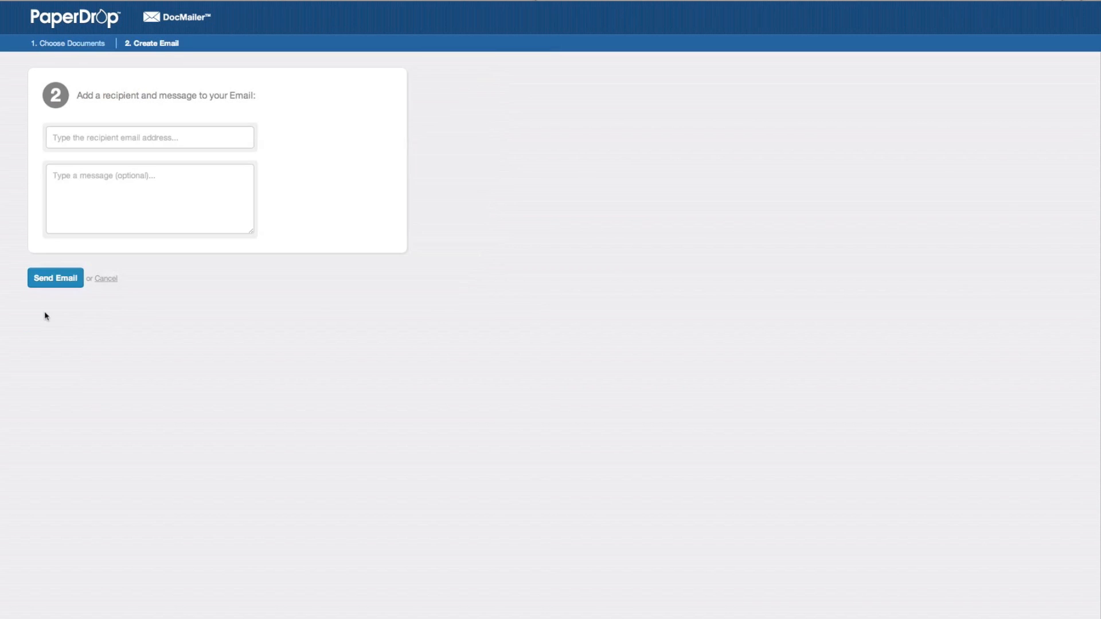
pyautogui.click(139, 135)
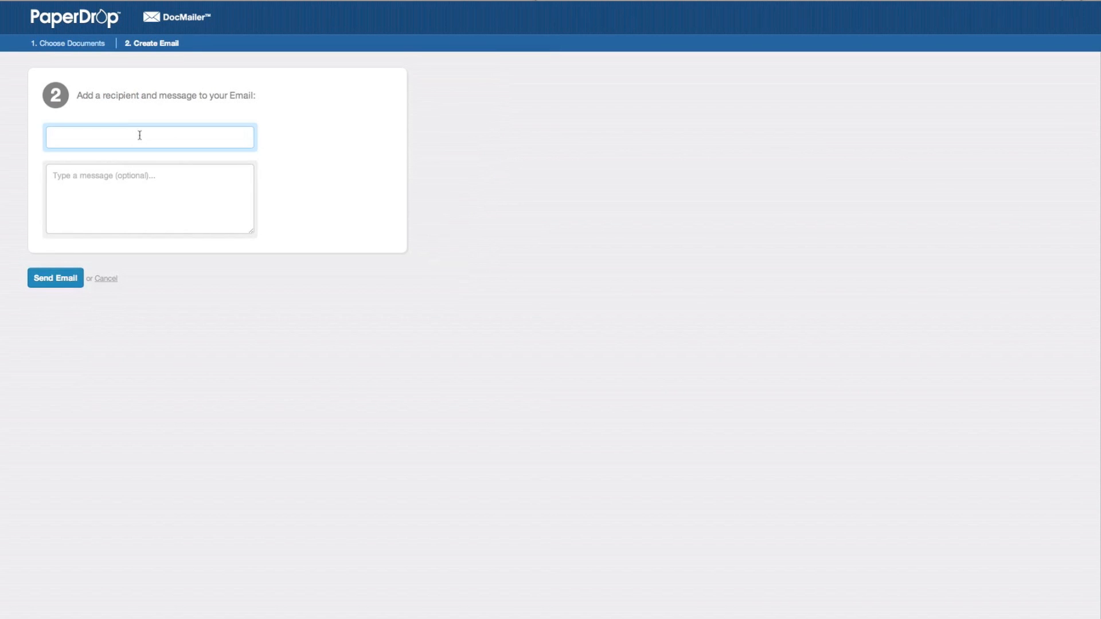
pyautogui.write('rob')
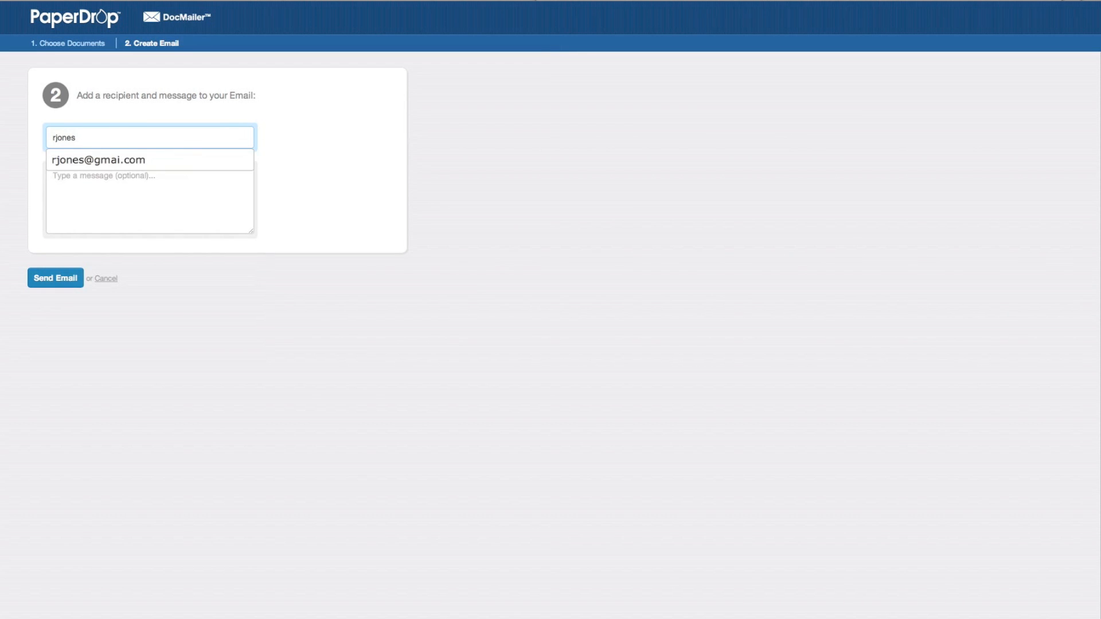
pyautogui.click(128, 160)
# - Add the message 'Here is the SWBSA', send the email, and dismiss the confirmation
pyautogui.click(123, 184)
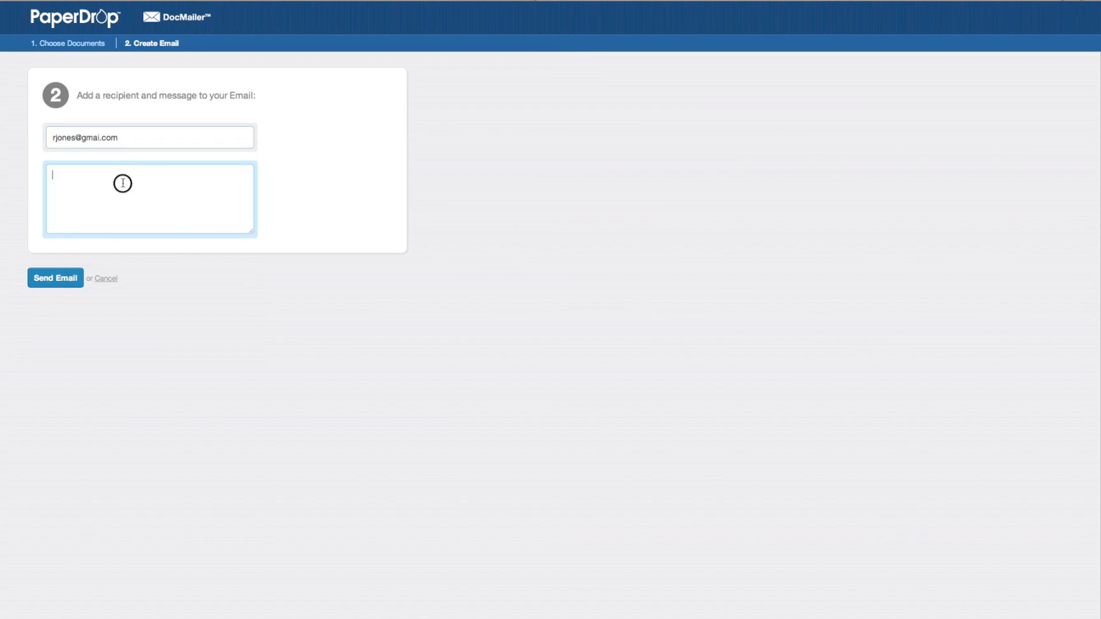
pyautogui.write('Here is the SWBSA')
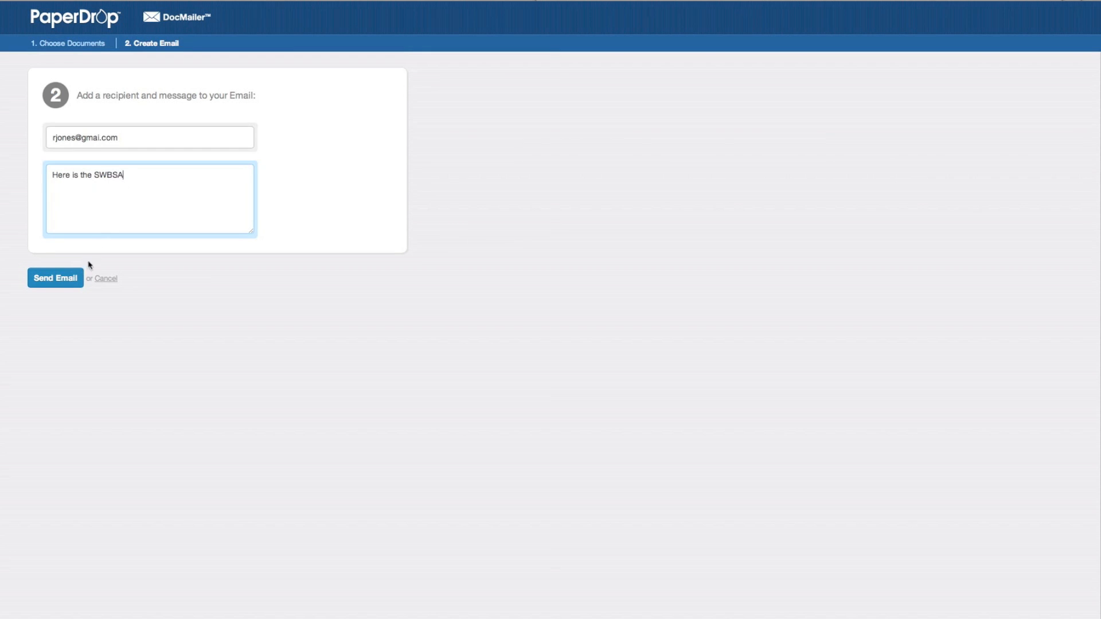
pyautogui.click(71, 274)
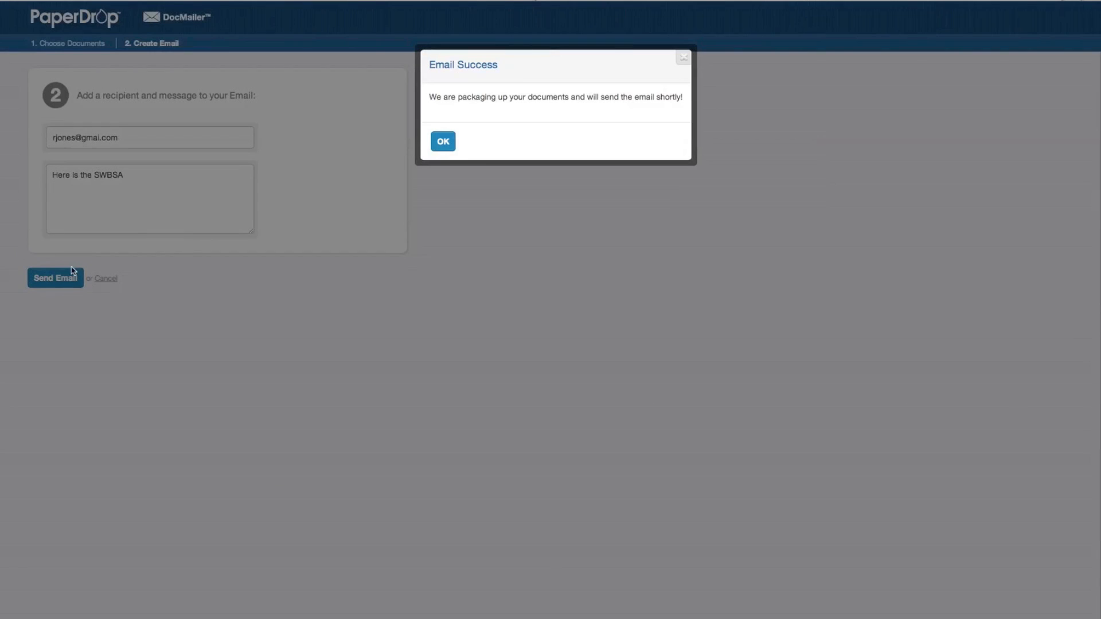
pyautogui.click(443, 141)
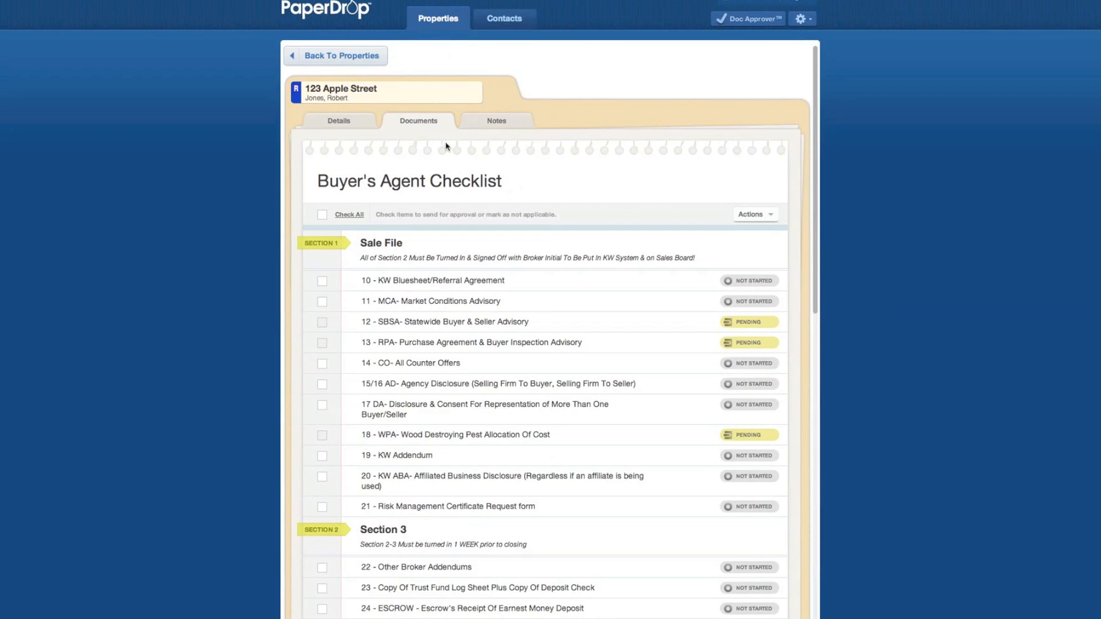
# - Go back to the Properties list, where 123 Apple Street heads six active folders
pyautogui.click(341, 63)
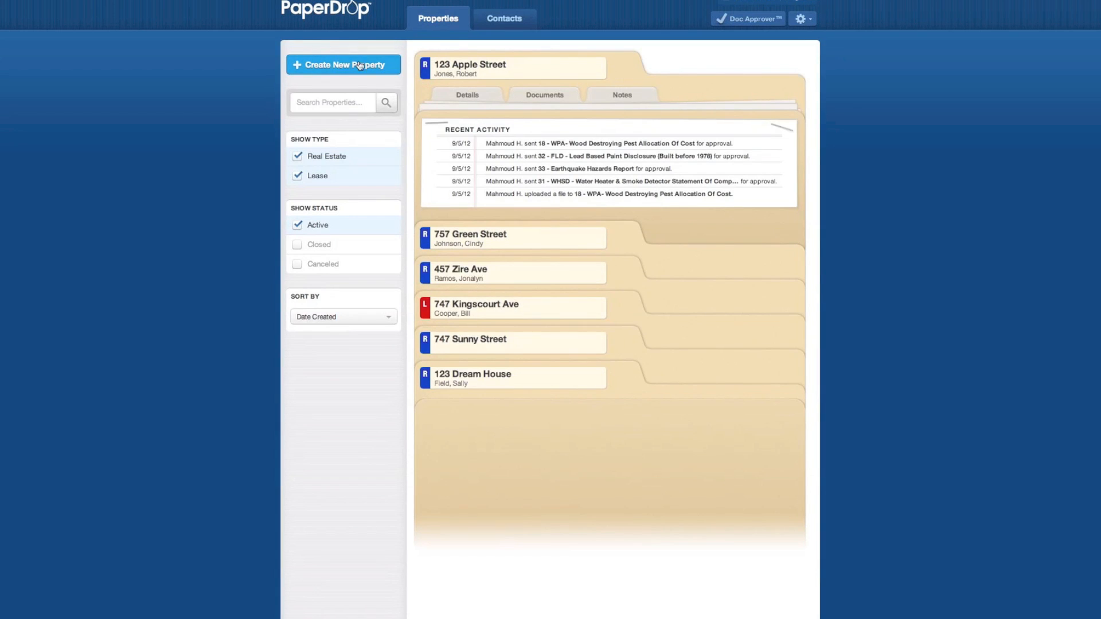